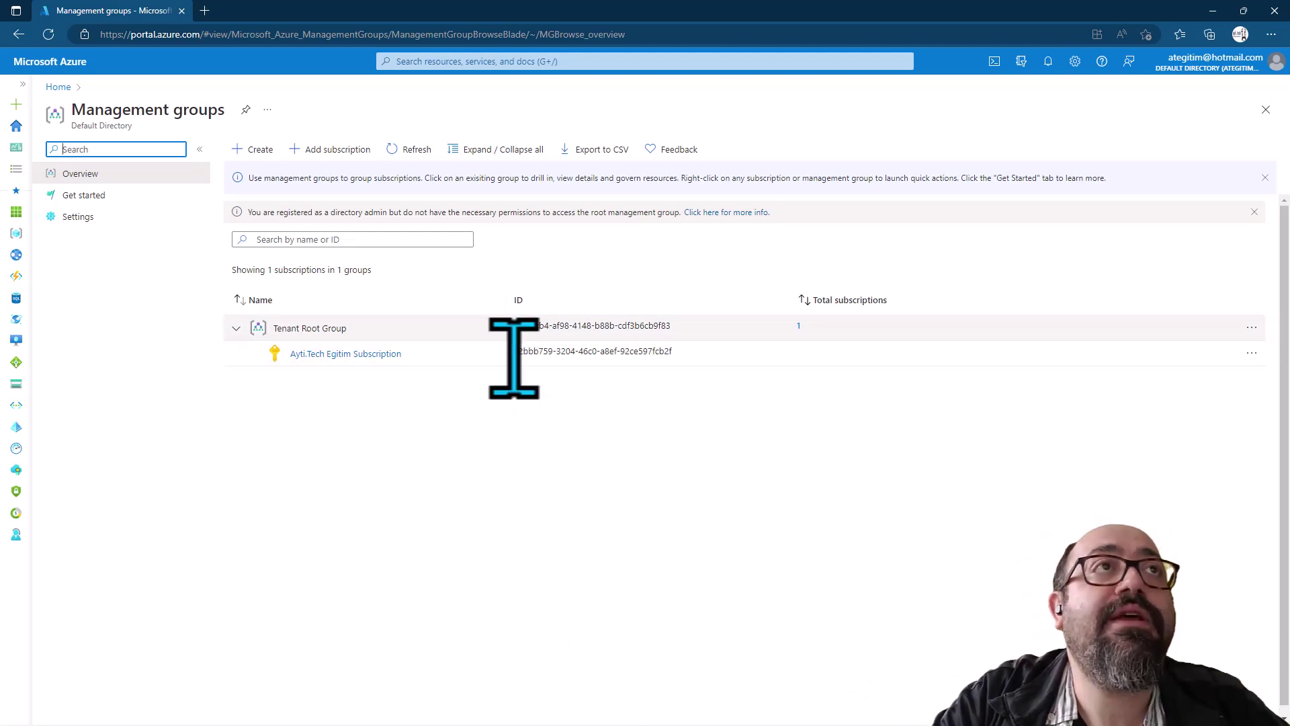
Search the portal for "act" and open the Azure Active Directory service
{"action": "left_click_drag", "start_coordinate": [247, 213], "coordinate": [593, 212]}
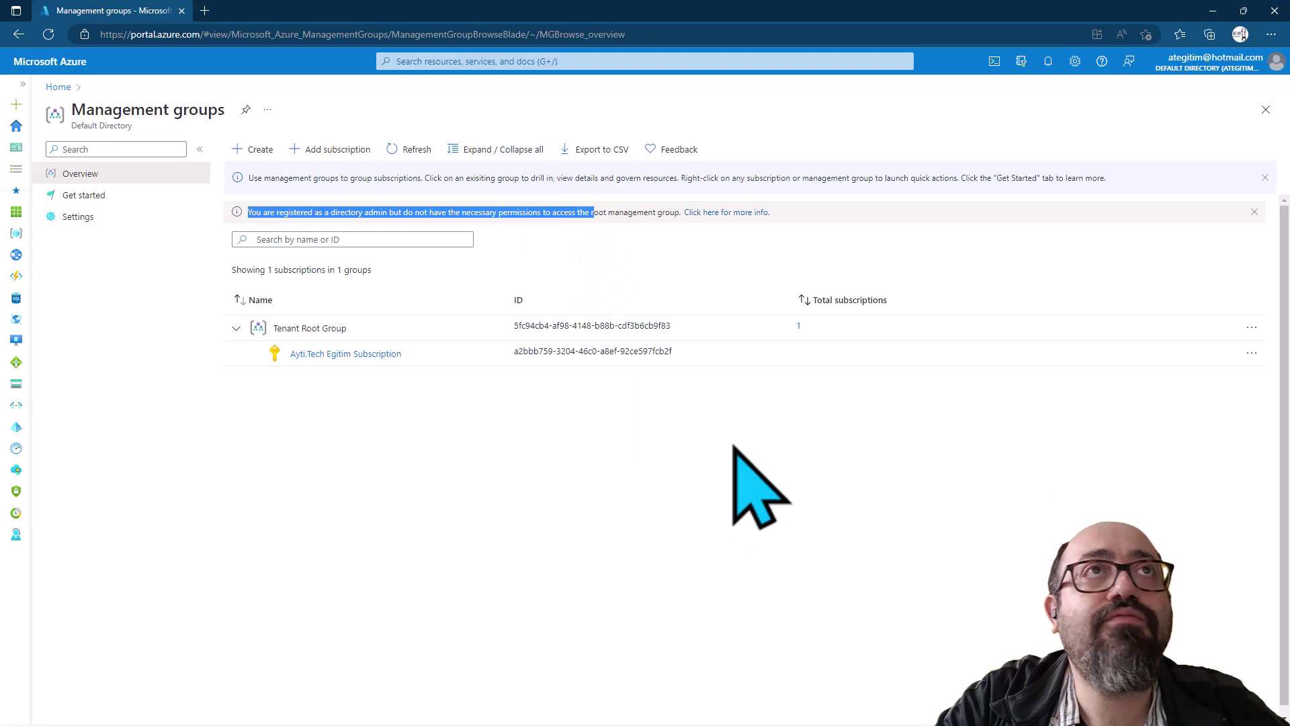
{"action": "left_click", "coordinate": [604, 209]}
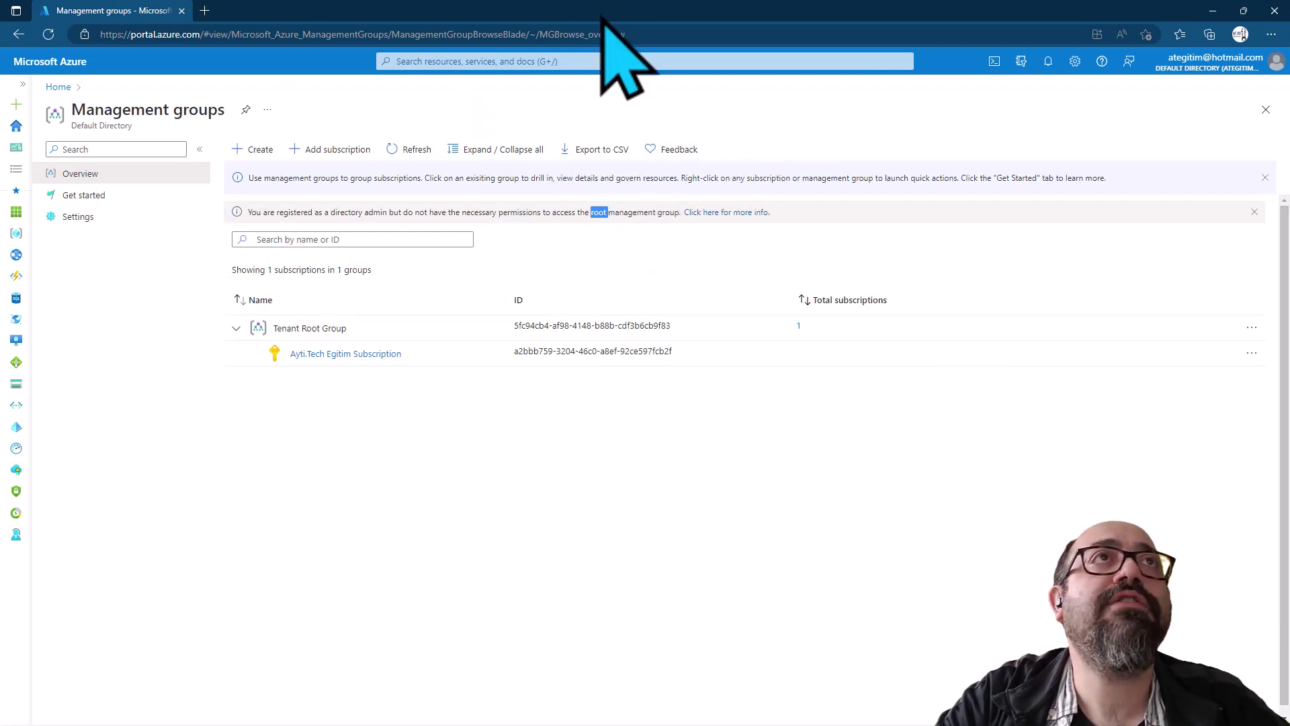
{"action": "left_click", "coordinate": [532, 60]}
{"action": "type", "text": "act"}
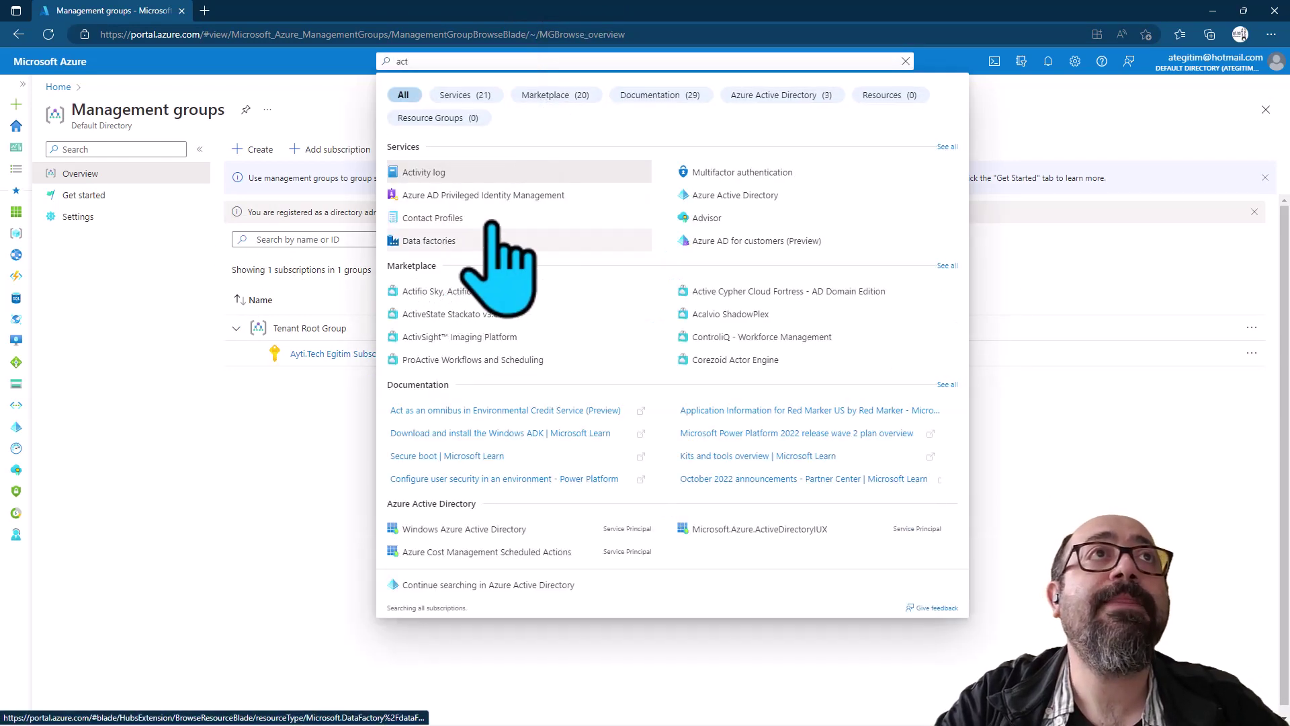
{"action": "left_click", "coordinate": [699, 195]}
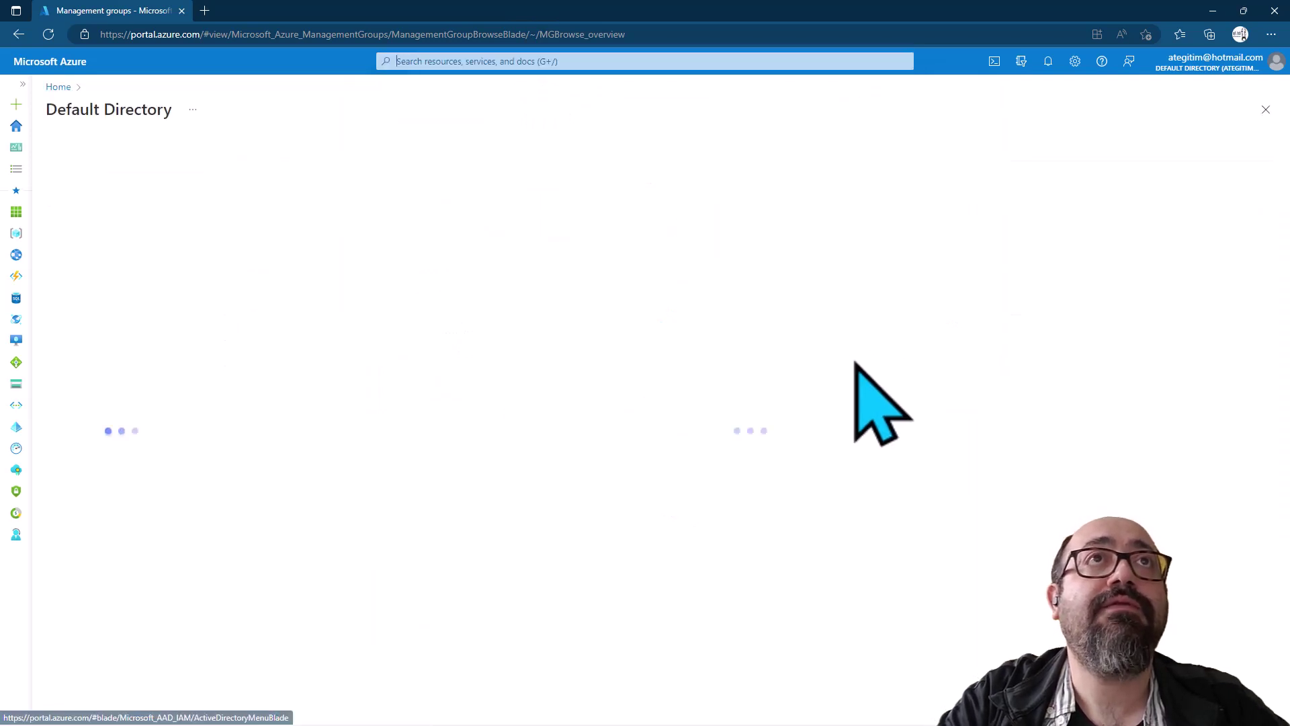
View the first member account in the directory's user list, and return to the Default Directory overview
{"action": "left_click", "coordinate": [73, 256]}
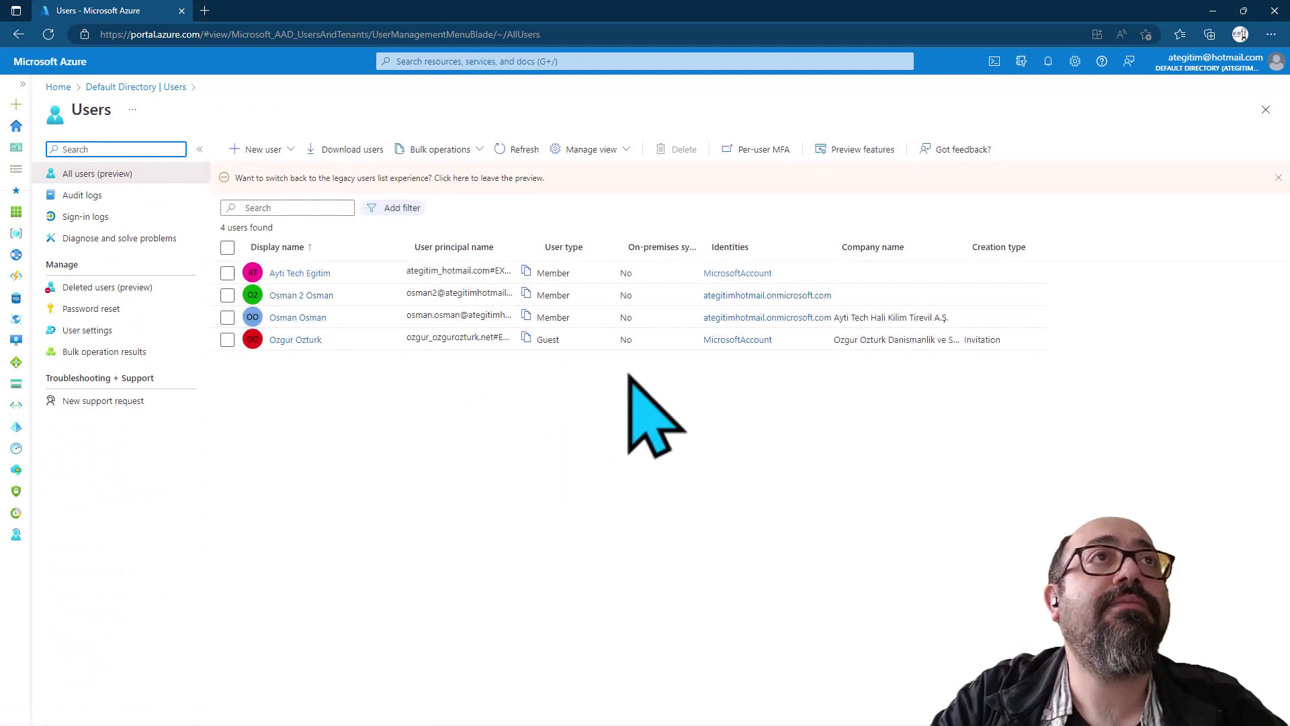
{"action": "left_click", "coordinate": [295, 272]}
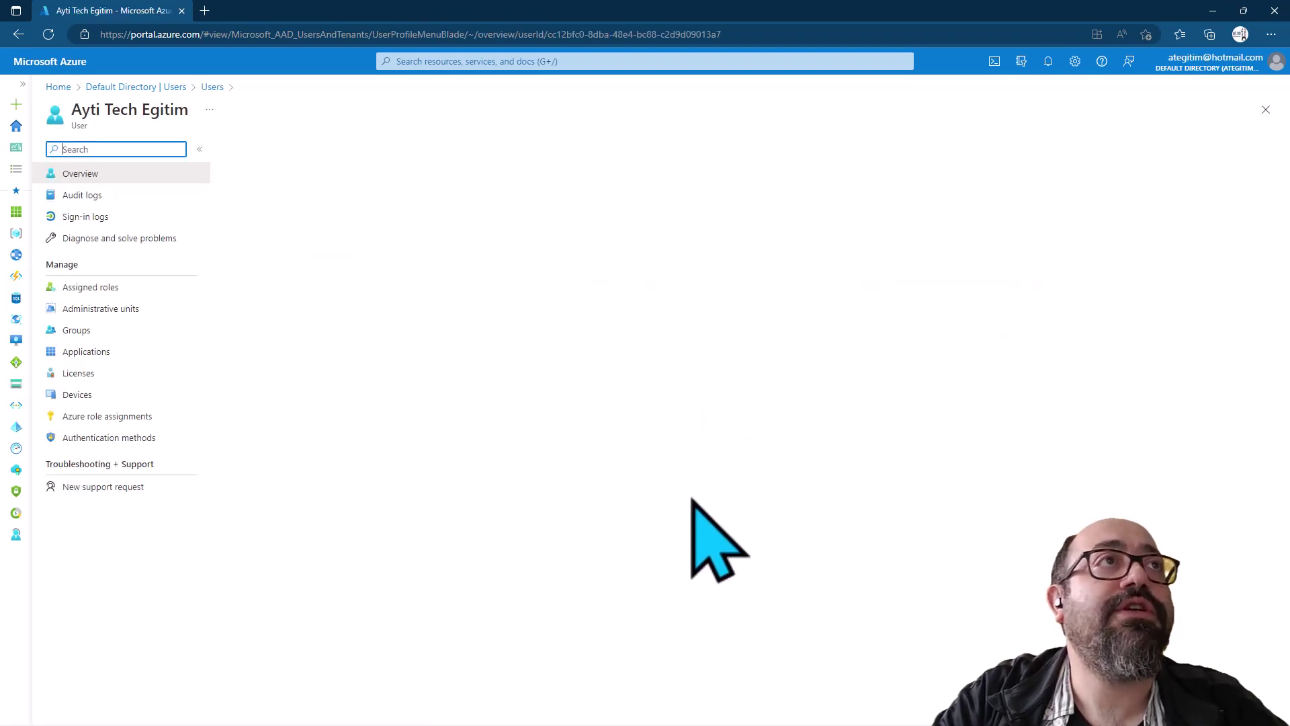
{"action": "left_click", "coordinate": [166, 91]}
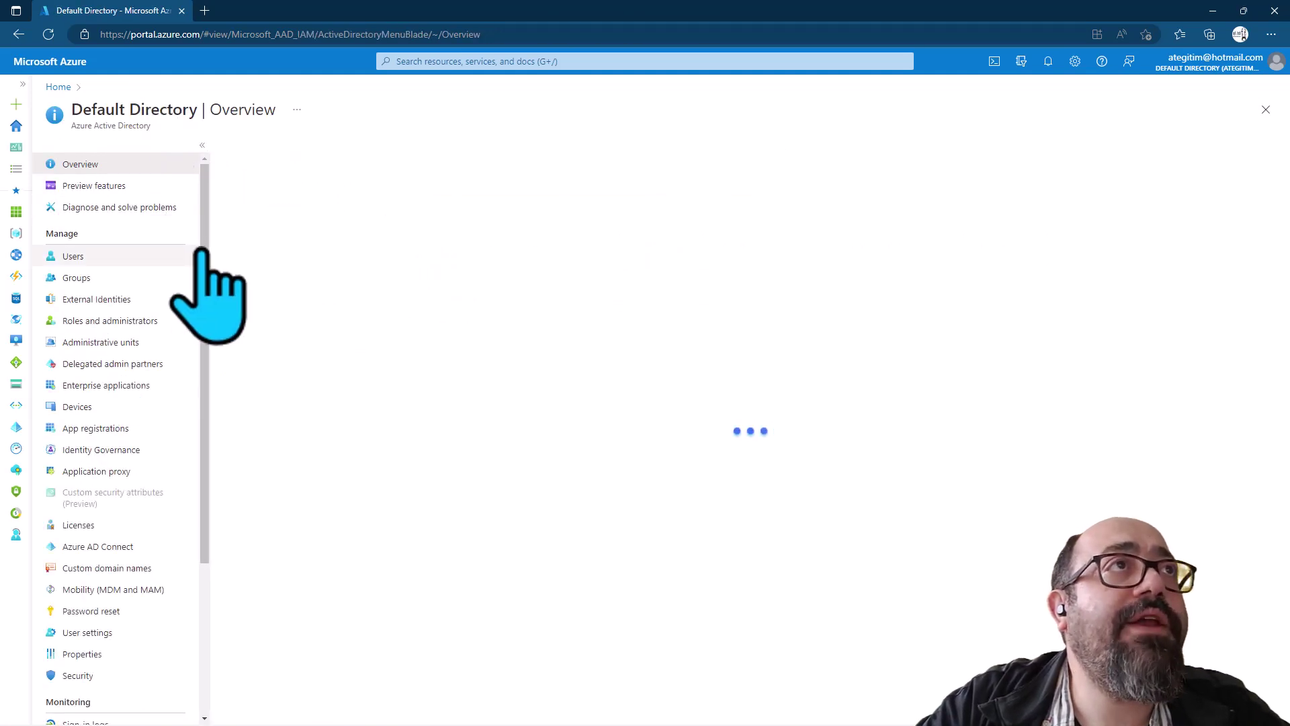
In the Default Directory properties, set access management for Azure resources to Yes and save the change
{"action": "left_click_drag", "start_coordinate": [207, 257], "coordinate": [207, 432]}
{"action": "left_click", "coordinate": [134, 438]}
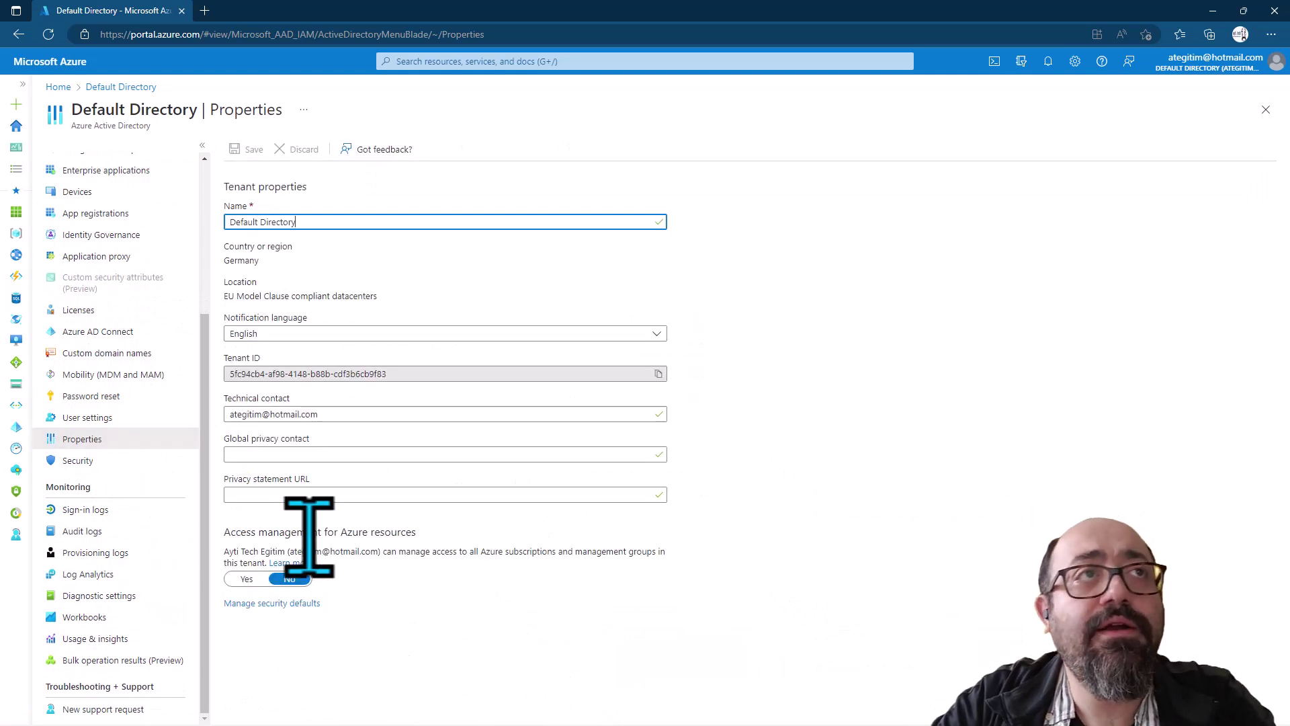
{"action": "left_click_drag", "start_coordinate": [235, 532], "coordinate": [426, 541]}
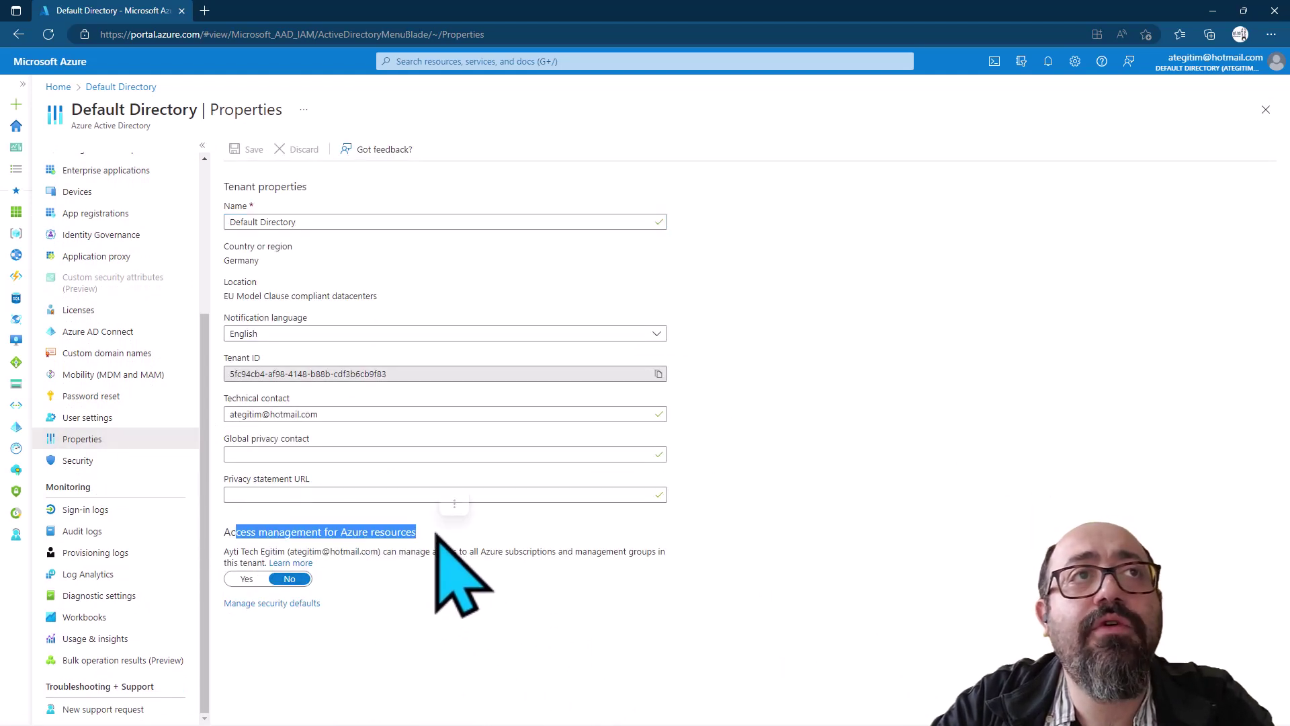
{"action": "left_click", "coordinate": [403, 536]}
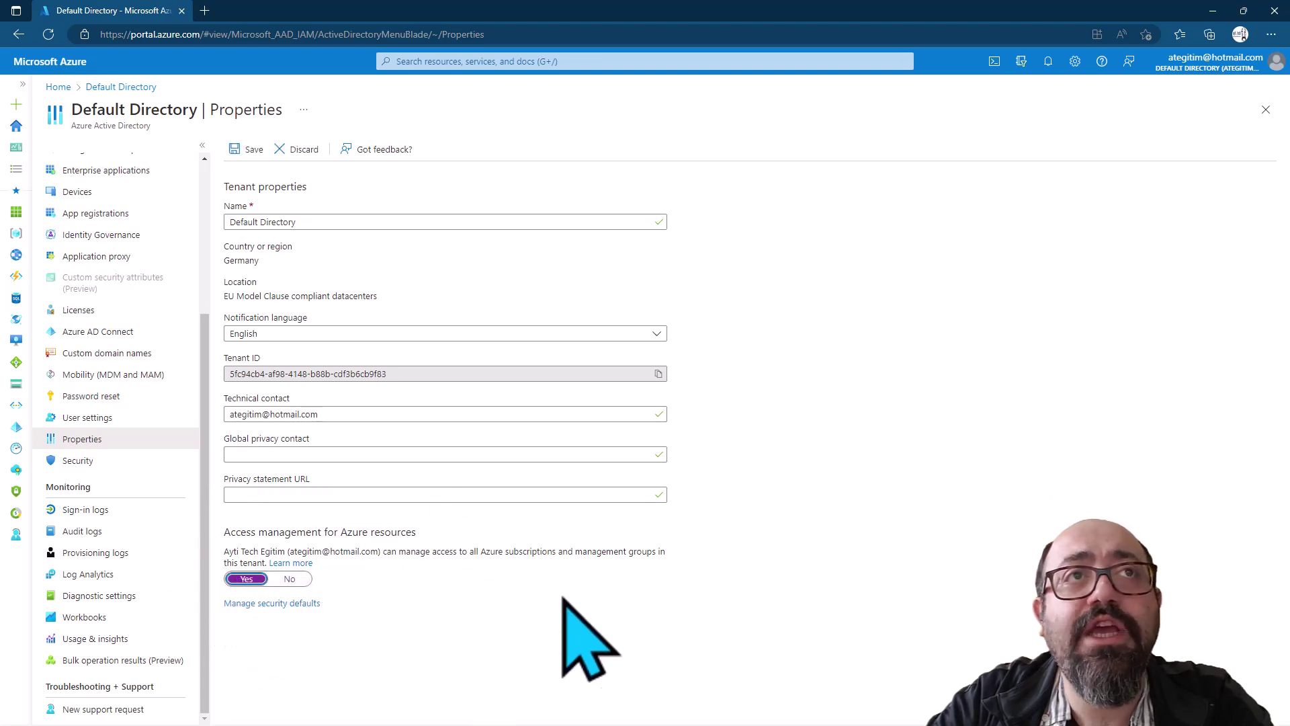
{"action": "left_click_drag", "start_coordinate": [669, 557], "coordinate": [404, 560]}
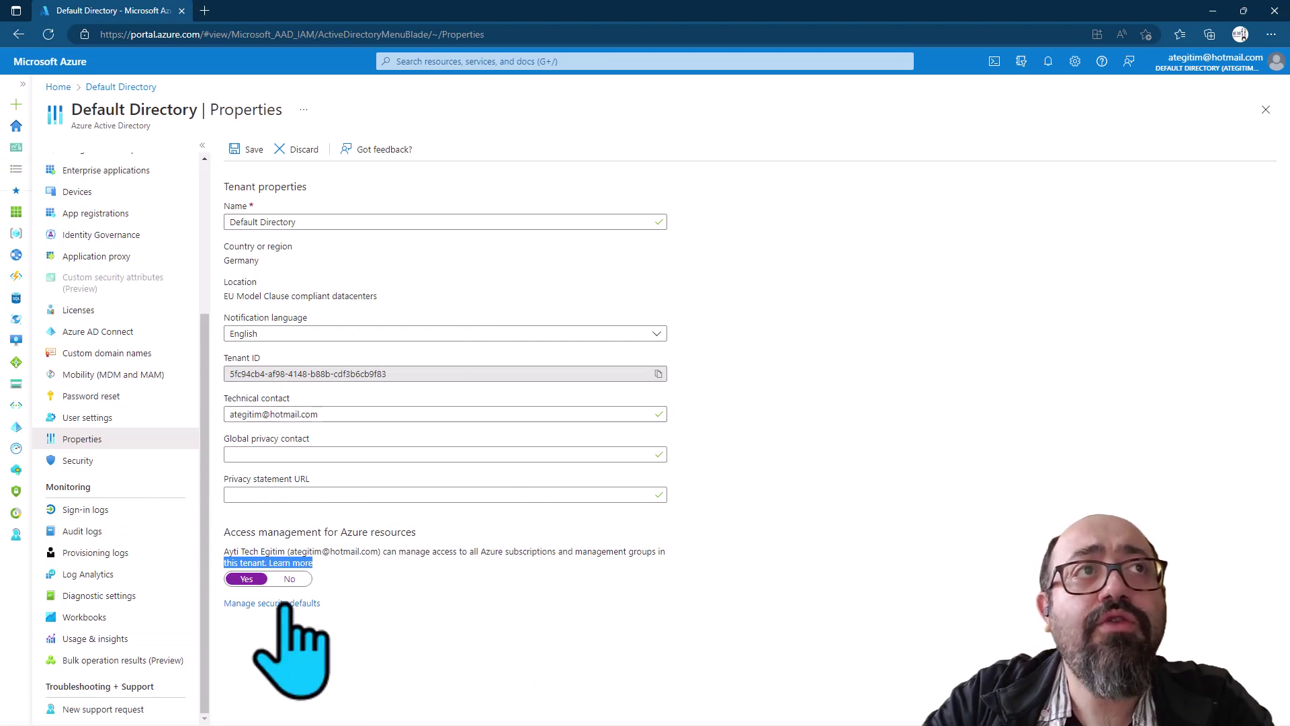
{"action": "left_click", "coordinate": [249, 150]}
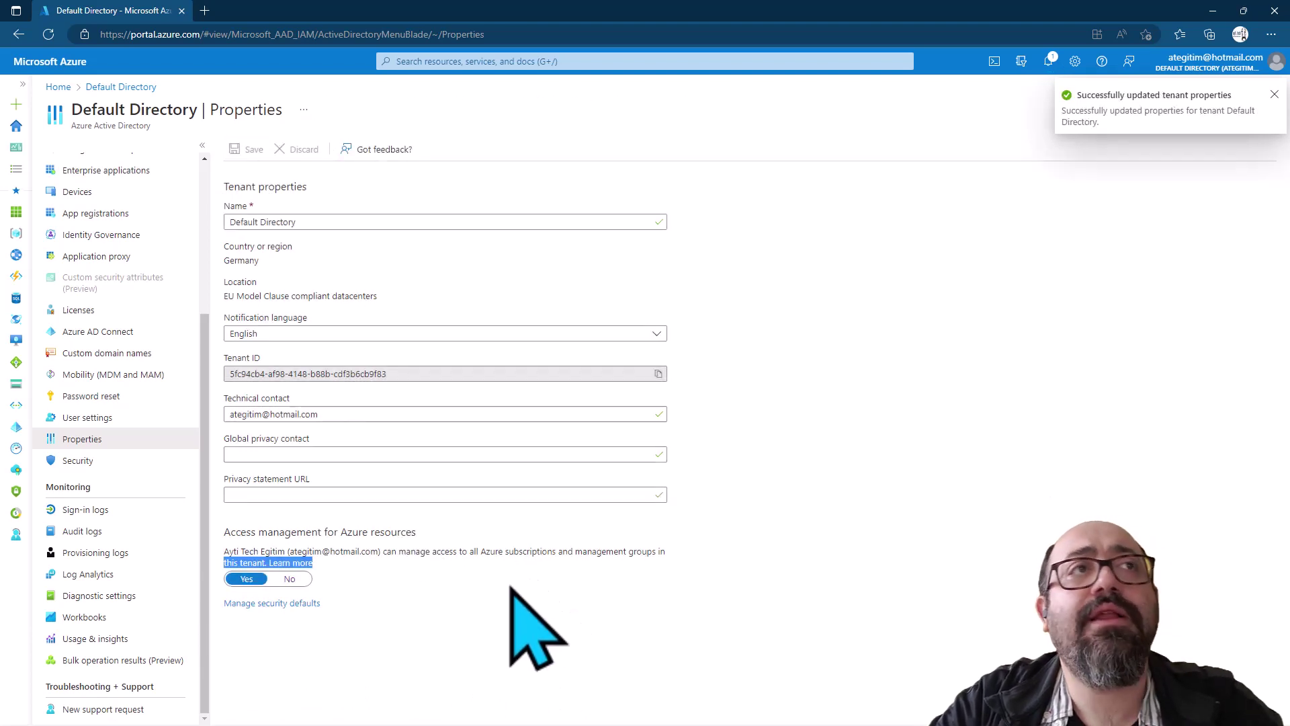
Search for "manage", open Management groups, refresh the list and dismiss both notices above it
{"action": "left_click", "coordinate": [603, 61]}
{"action": "type", "text": "manage"}
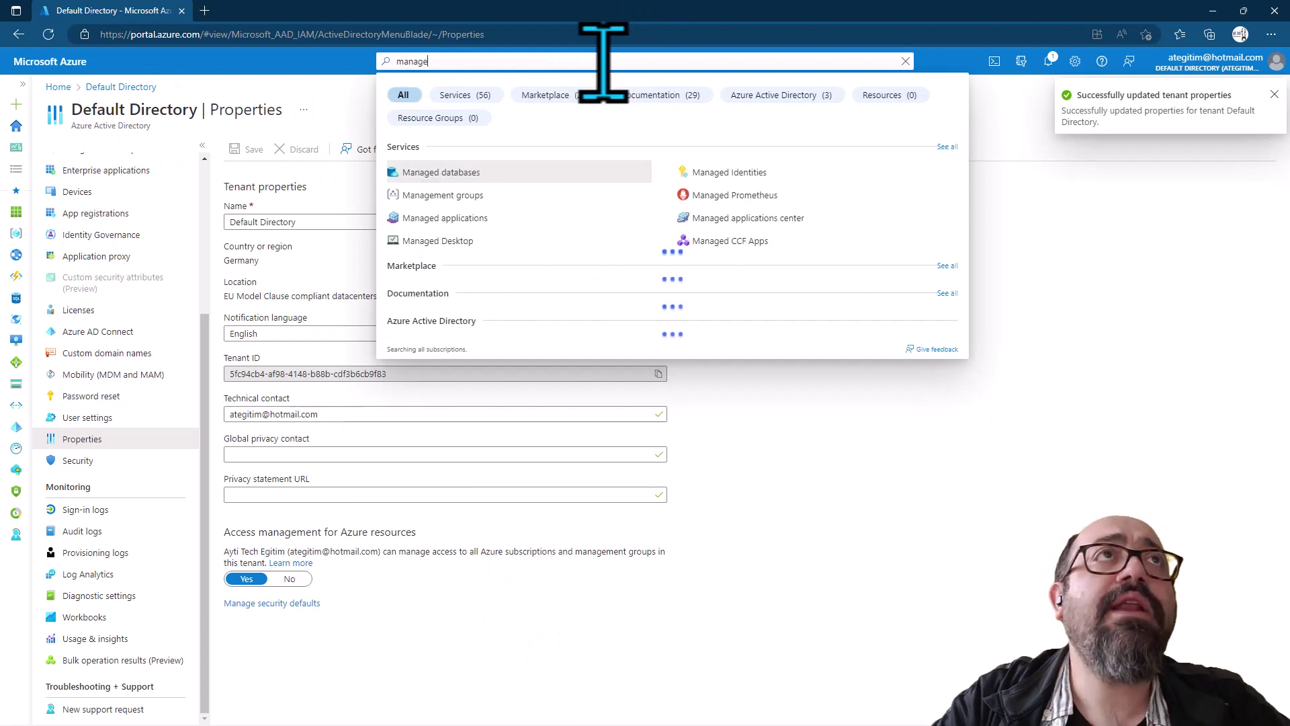
{"action": "left_click", "coordinate": [495, 200]}
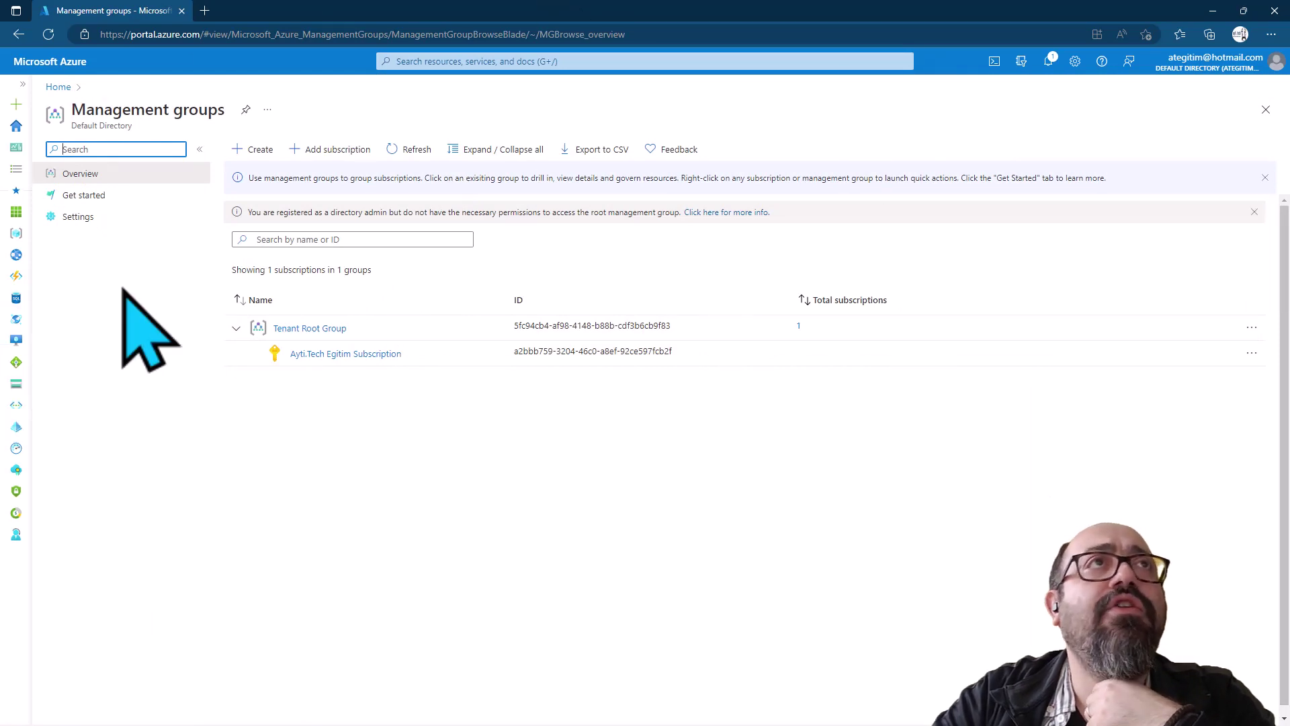
{"action": "left_click", "coordinate": [420, 150]}
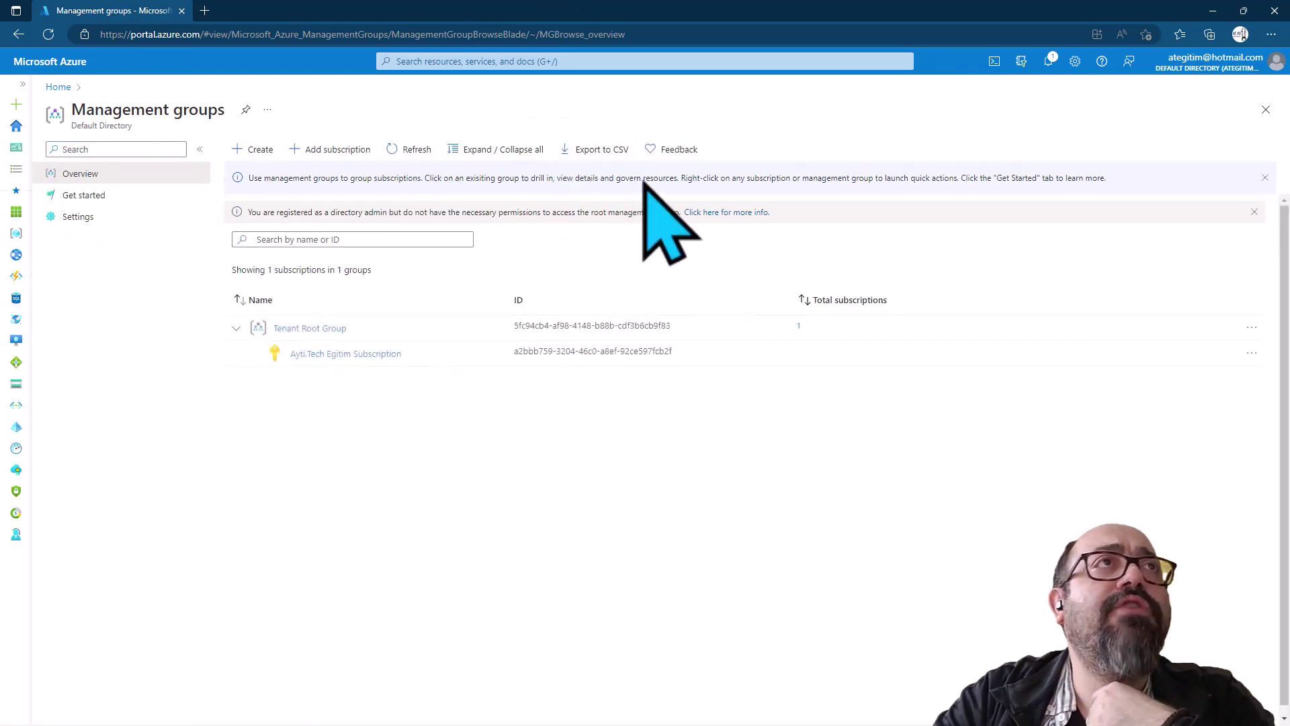
{"action": "left_click", "coordinate": [1254, 212]}
{"action": "left_click", "coordinate": [1264, 177]}
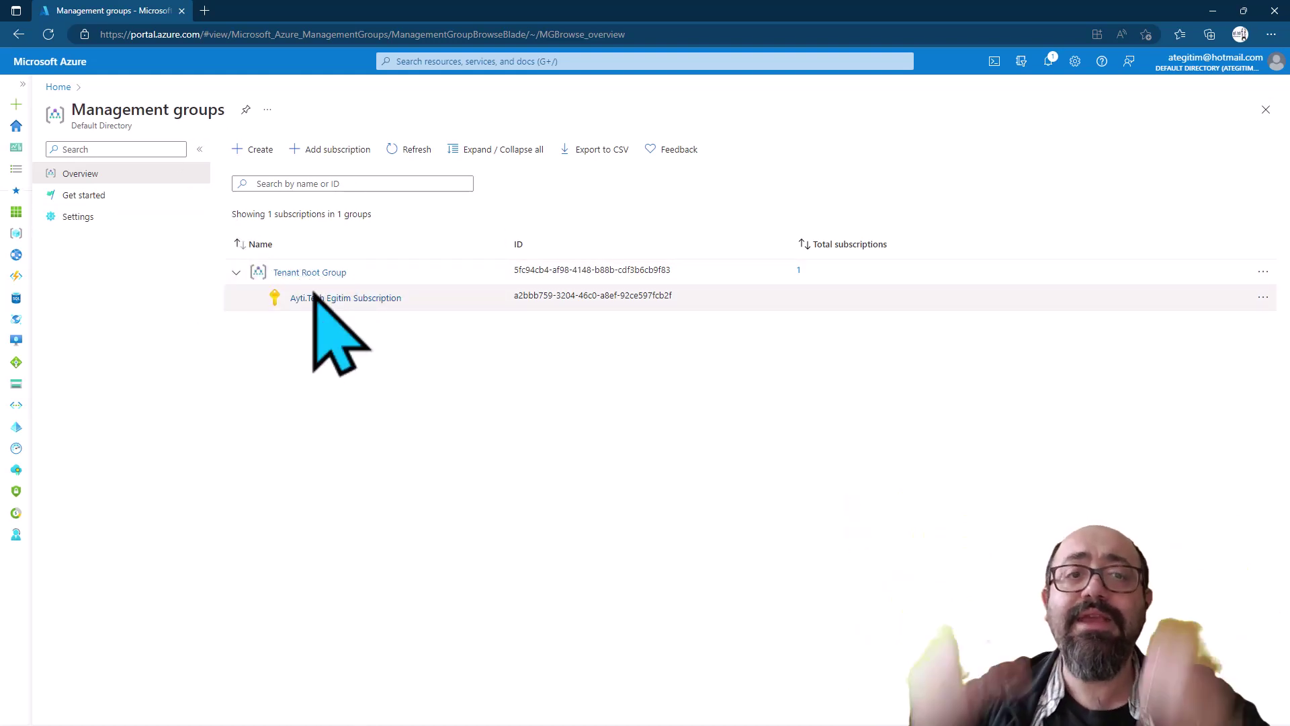
Create a management group with ID 001 and display name Europe under Tenant Root Group, and check the notifications
{"action": "left_click", "coordinate": [252, 151]}
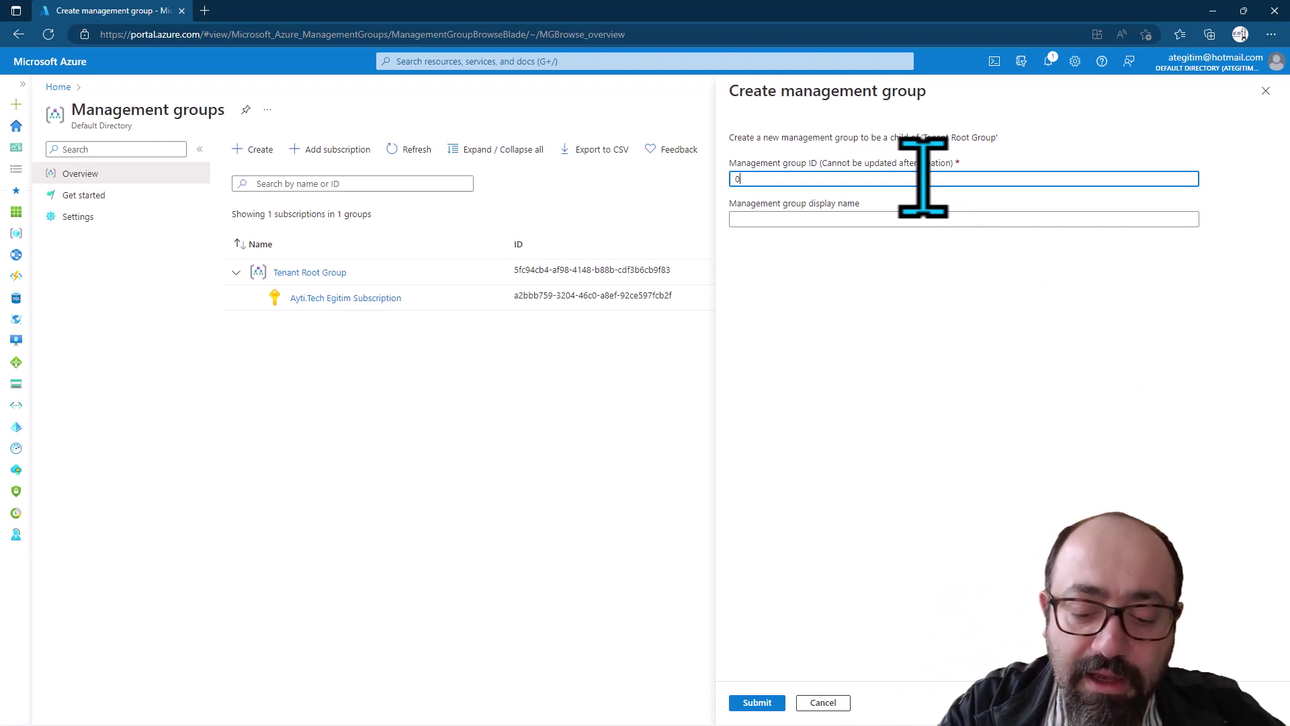
{"action": "left_click", "coordinate": [959, 218]}
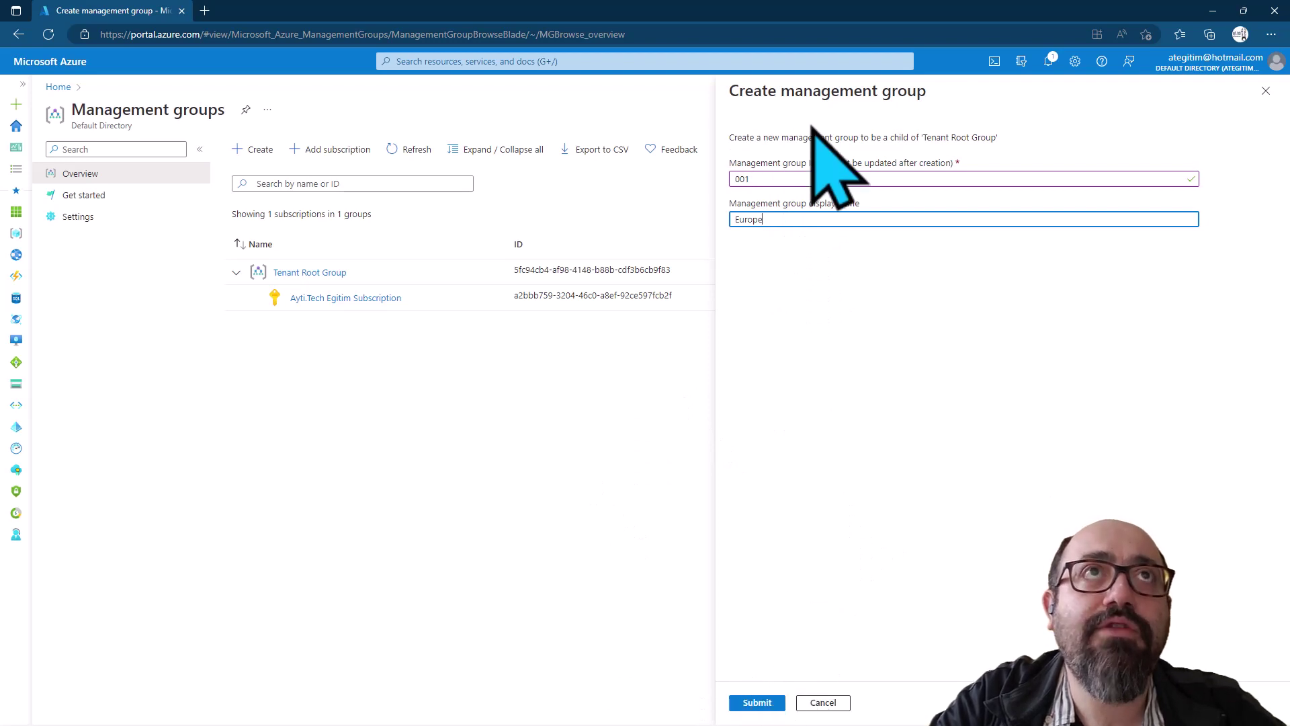
{"action": "left_click", "coordinate": [757, 702]}
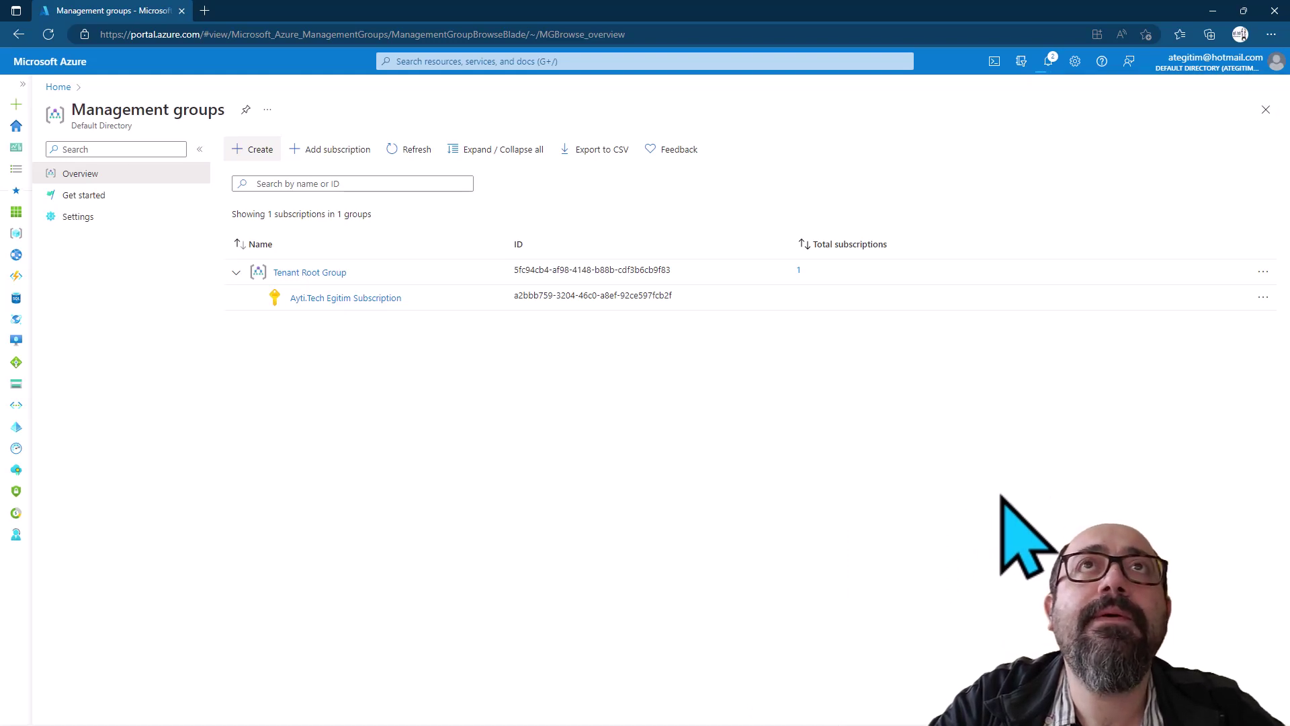
{"action": "left_click", "coordinate": [1048, 61]}
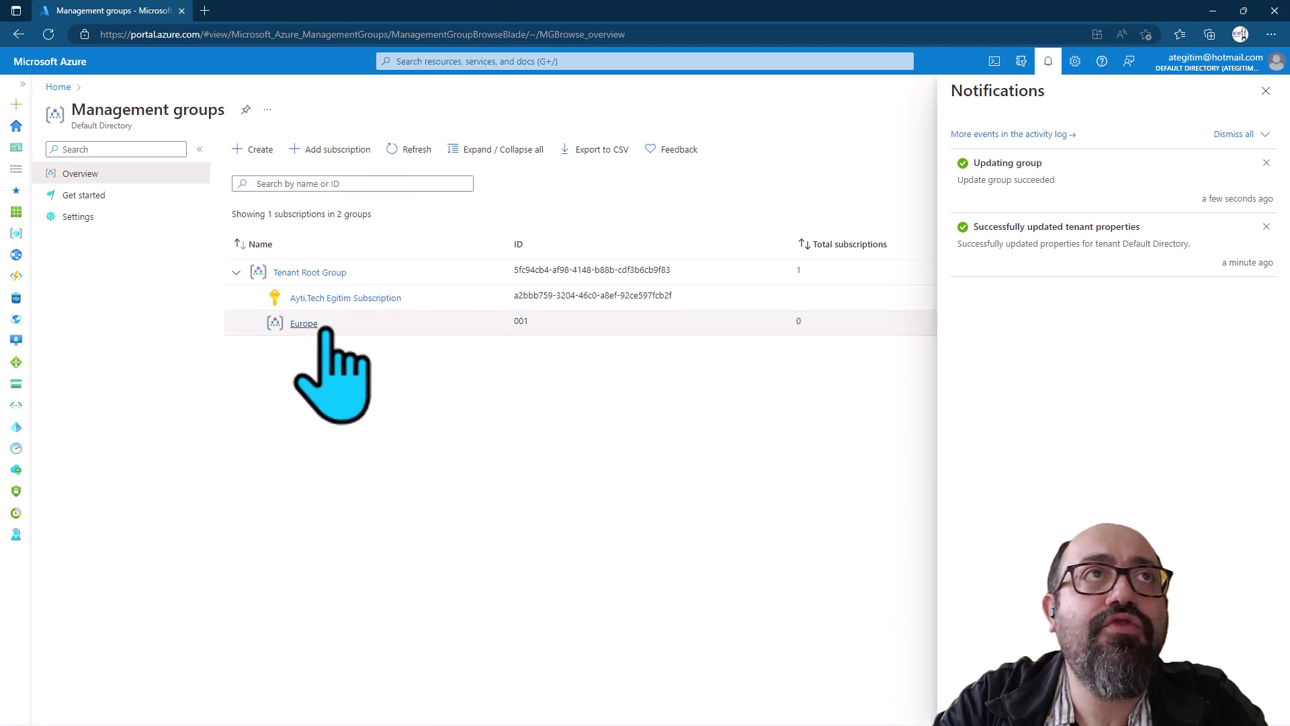
{"action": "left_click", "coordinate": [1265, 91]}
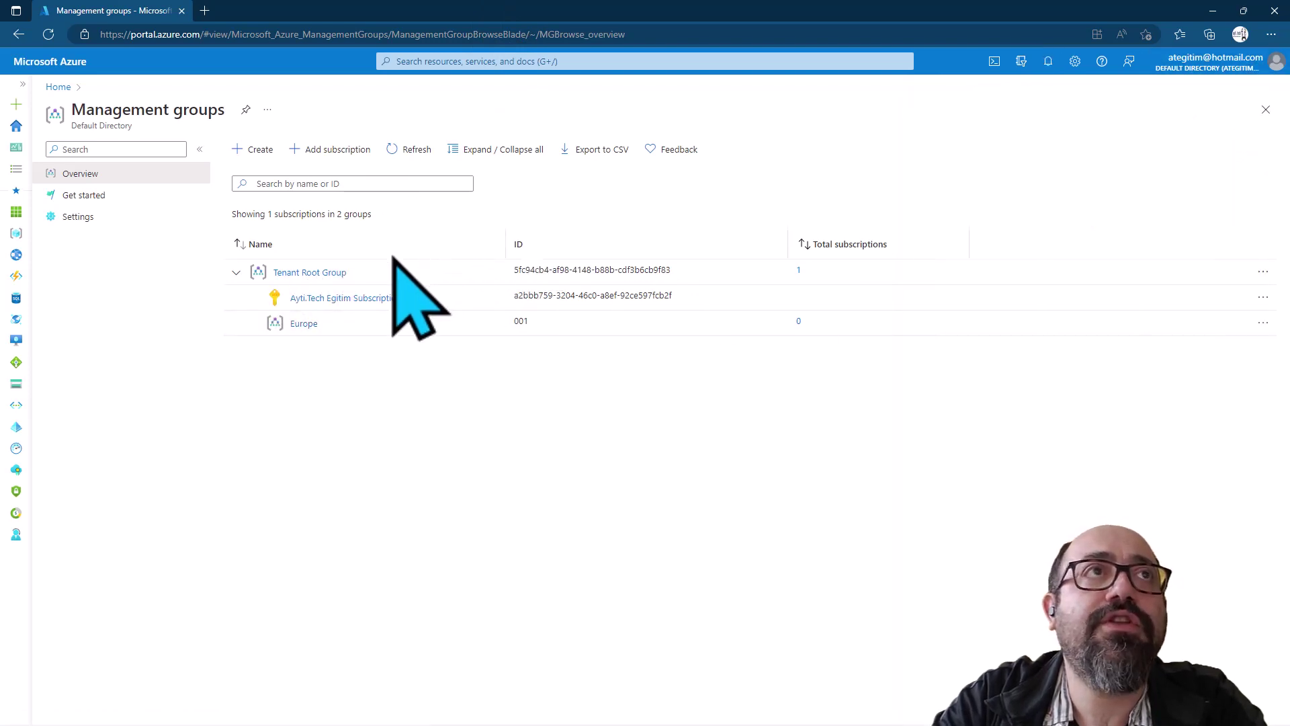
Create a management group with ID 002 and display name Asia under Tenant Root Group
{"action": "left_click", "coordinate": [254, 149]}
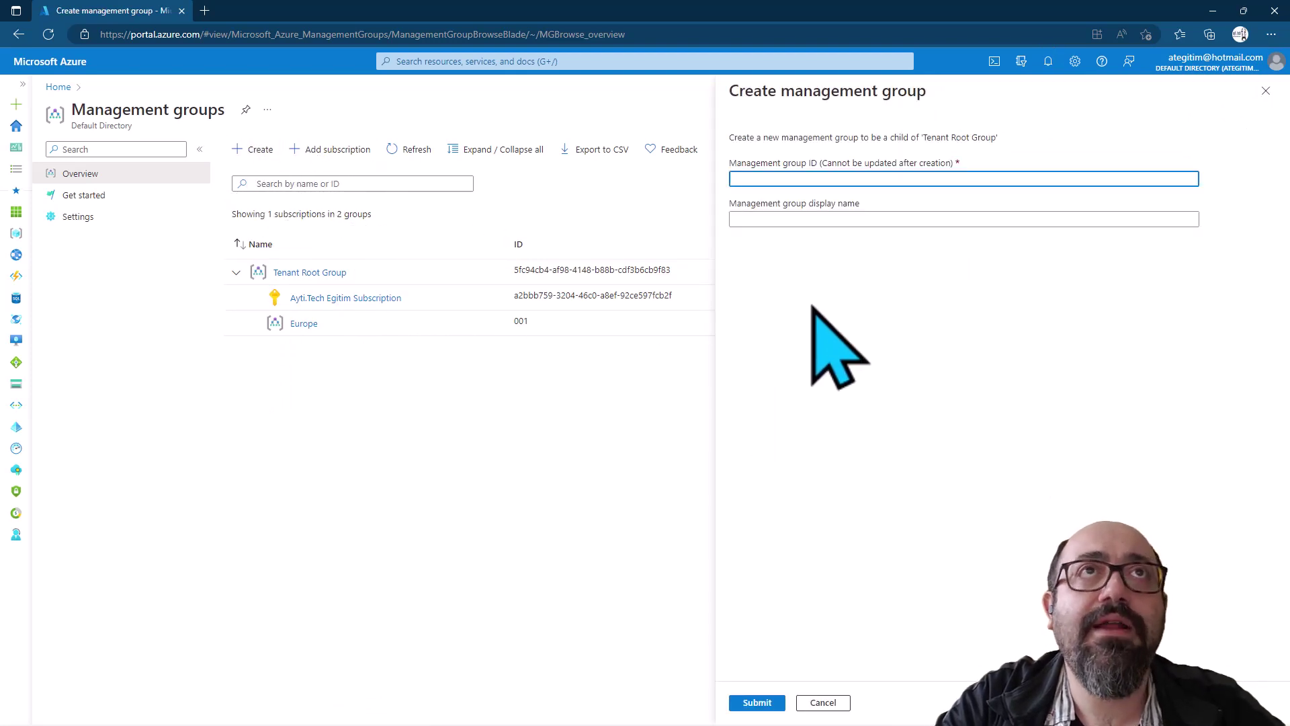
{"action": "left_click", "coordinate": [752, 219]}
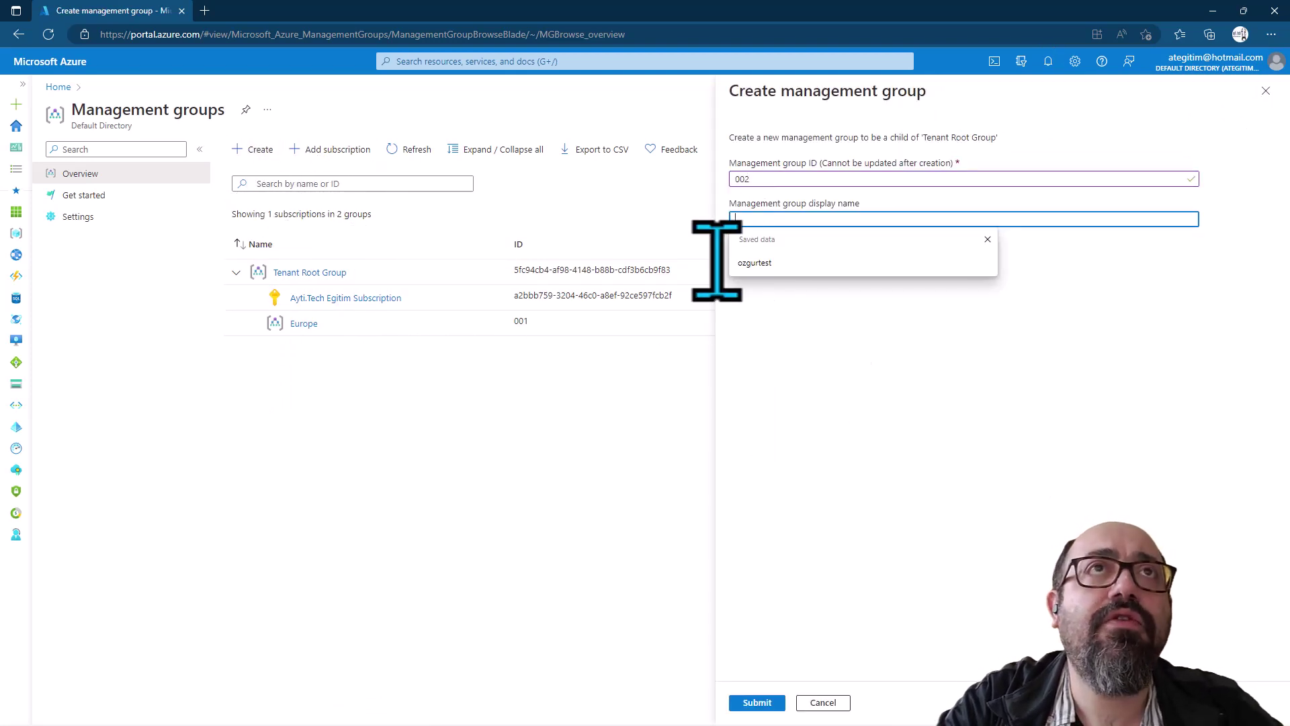
{"action": "type", "text": "Asia"}
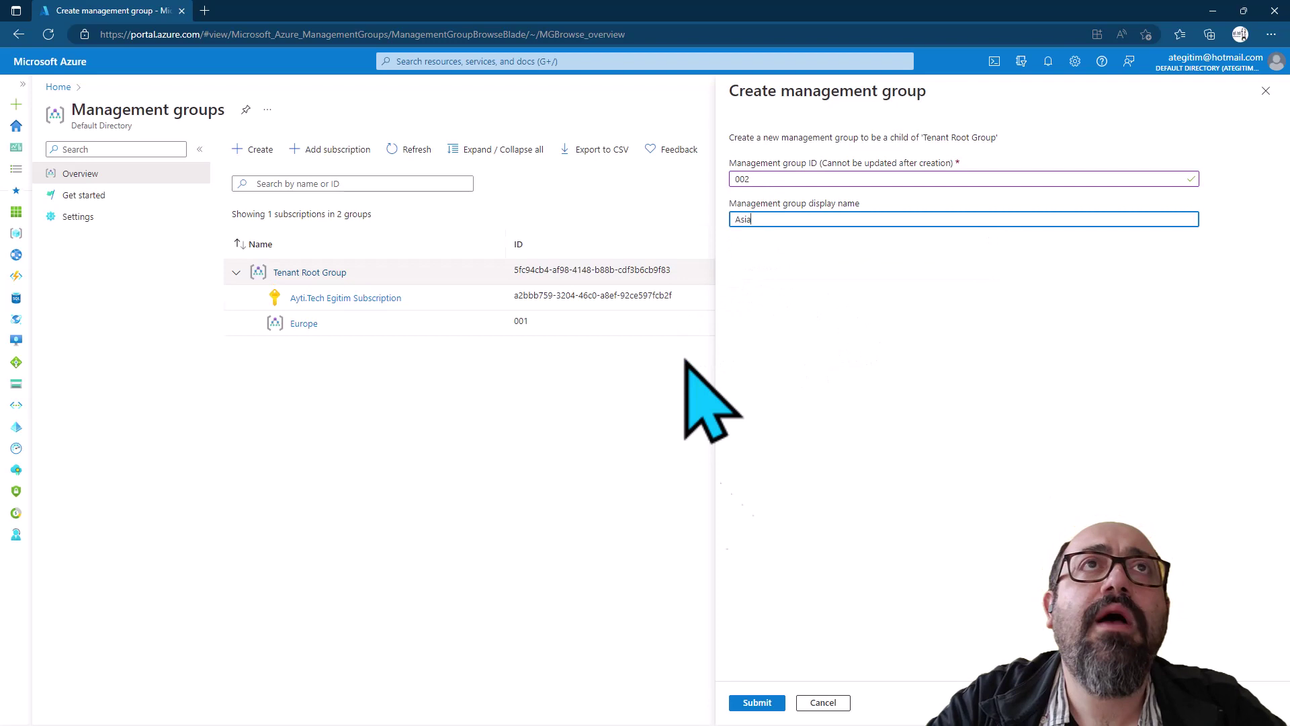
{"action": "left_click", "coordinate": [758, 702]}
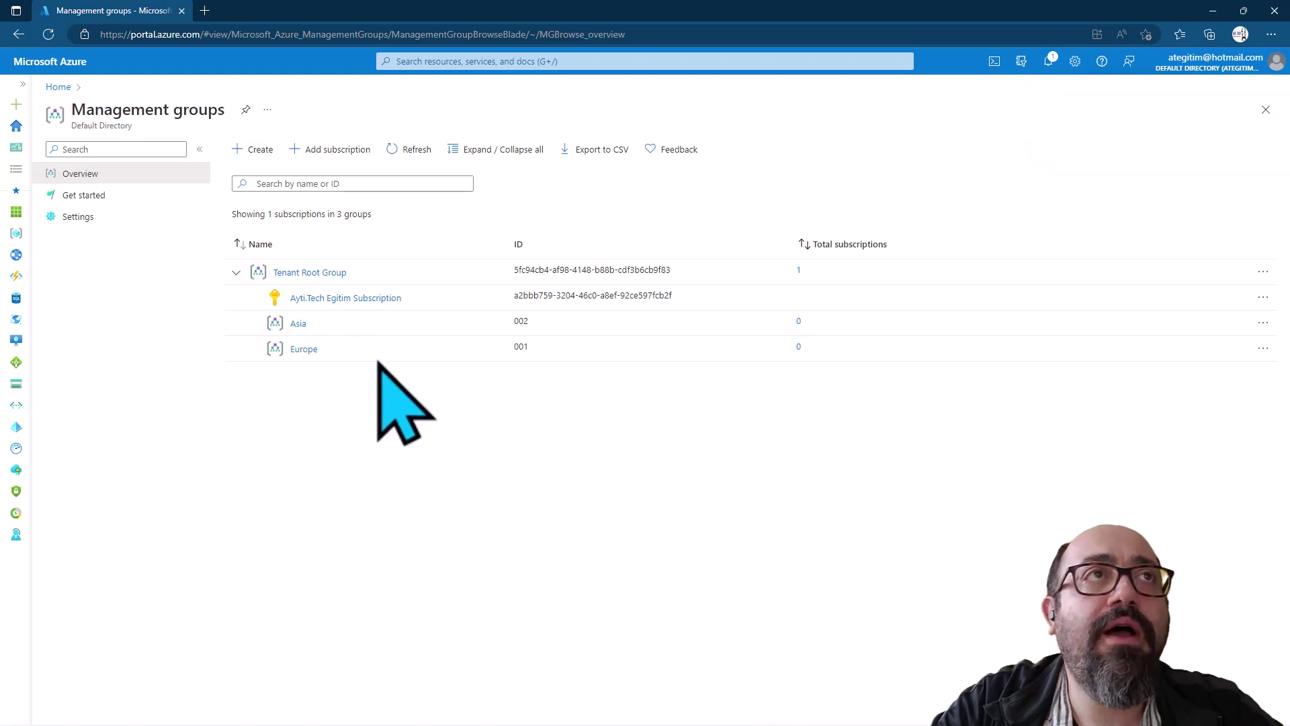
Create a child management group of Asia with ID 003 and display name HR, and expand Asia in the group list
{"action": "left_click", "coordinate": [300, 324]}
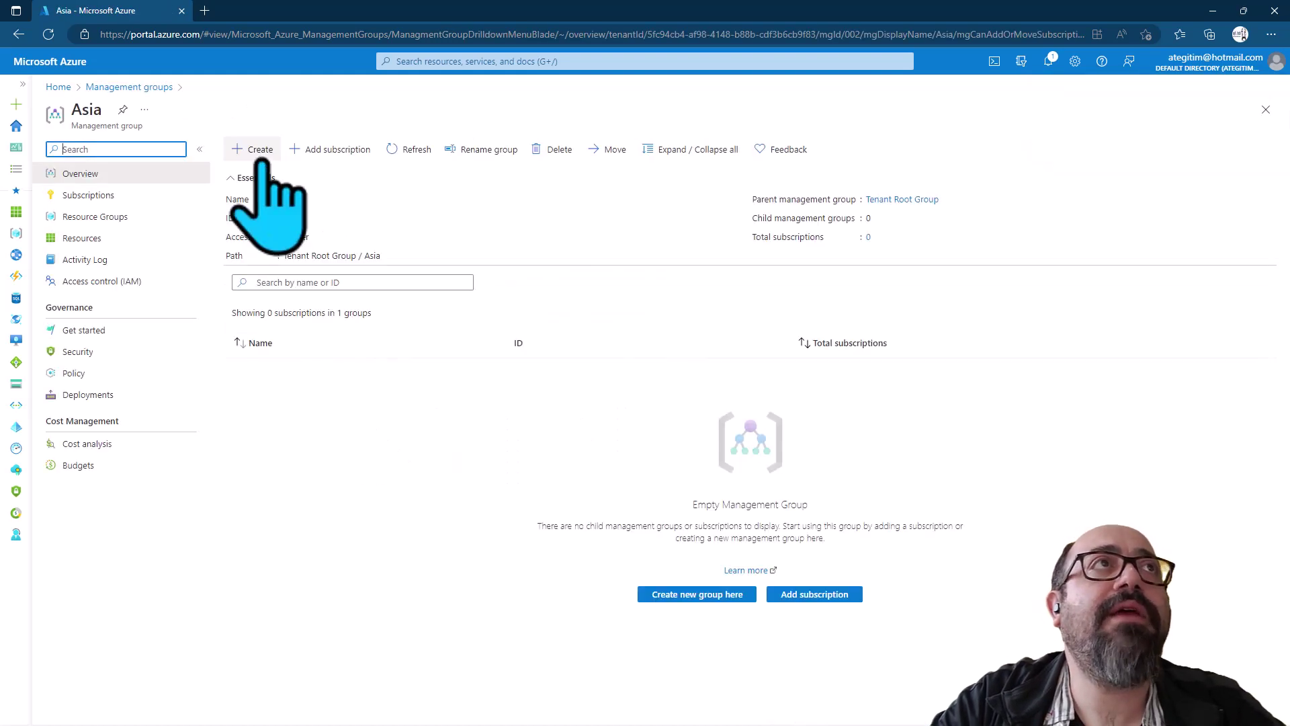
{"action": "left_click", "coordinate": [272, 158]}
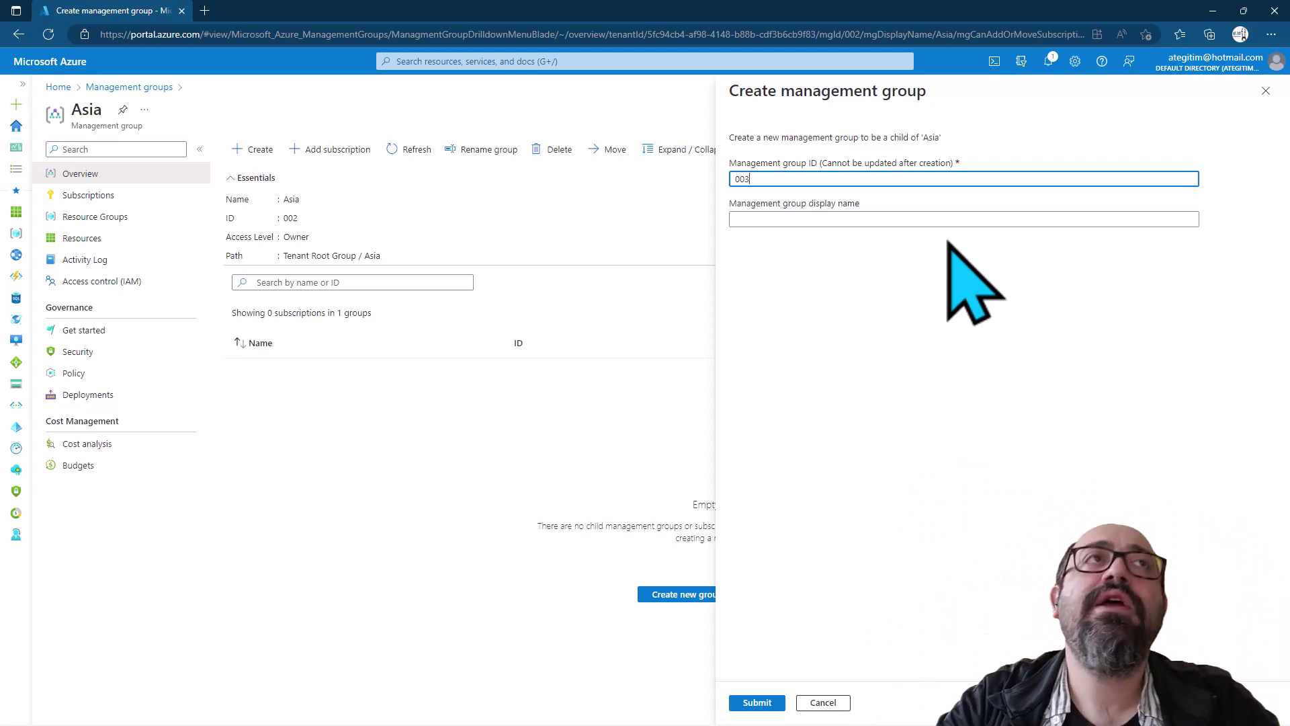
{"action": "left_click", "coordinate": [858, 219]}
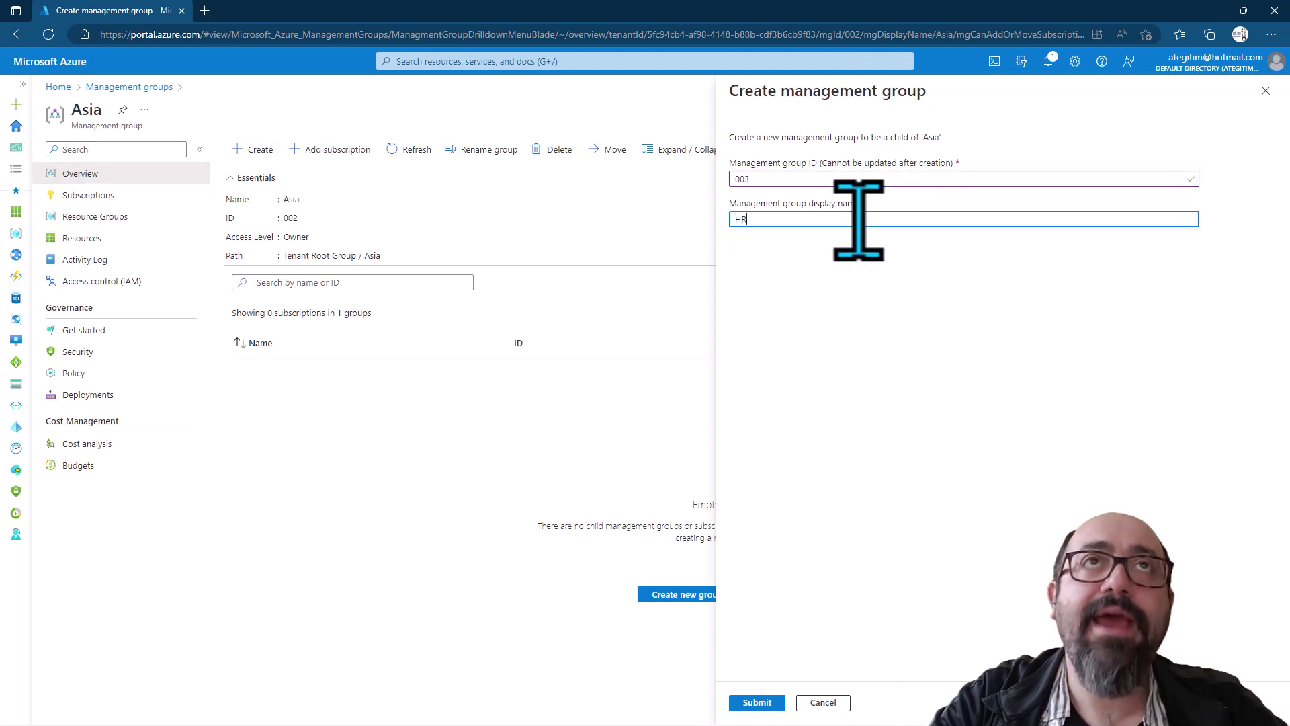
{"action": "left_click", "coordinate": [757, 702]}
{"action": "mouse_move", "coordinate": [780, 724]}
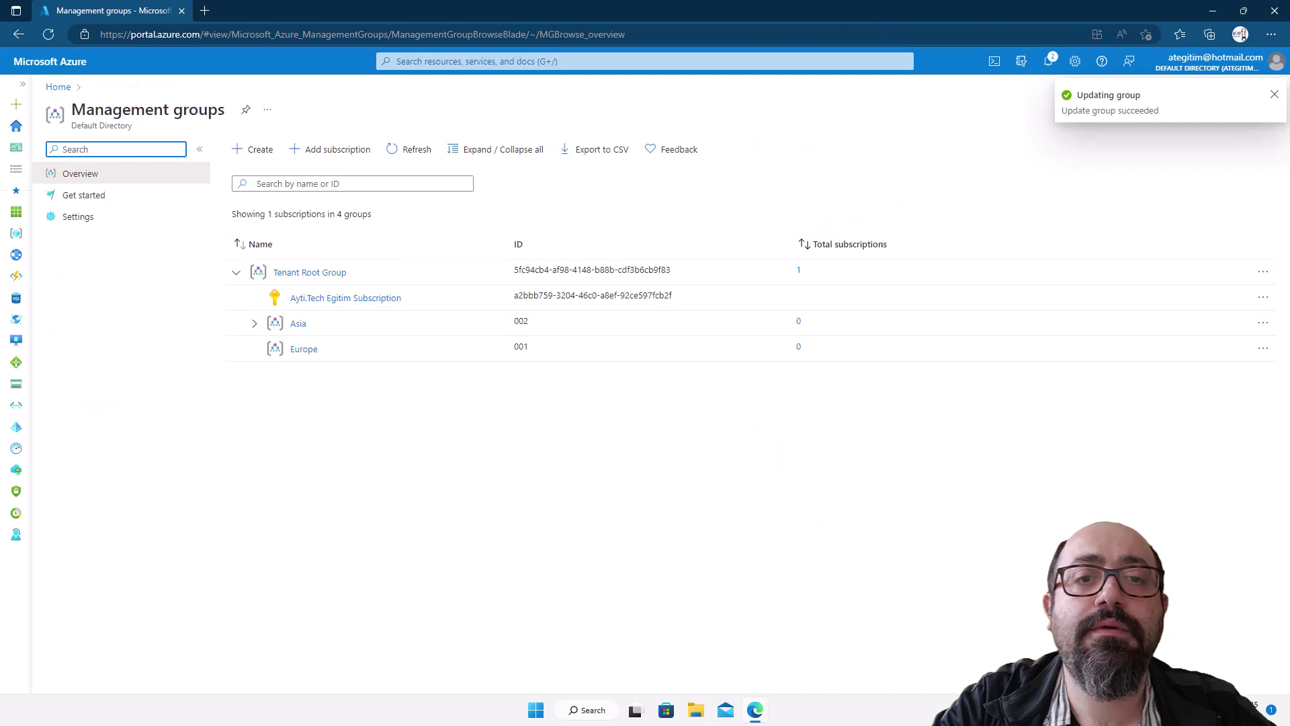
{"action": "left_click", "coordinate": [254, 323]}
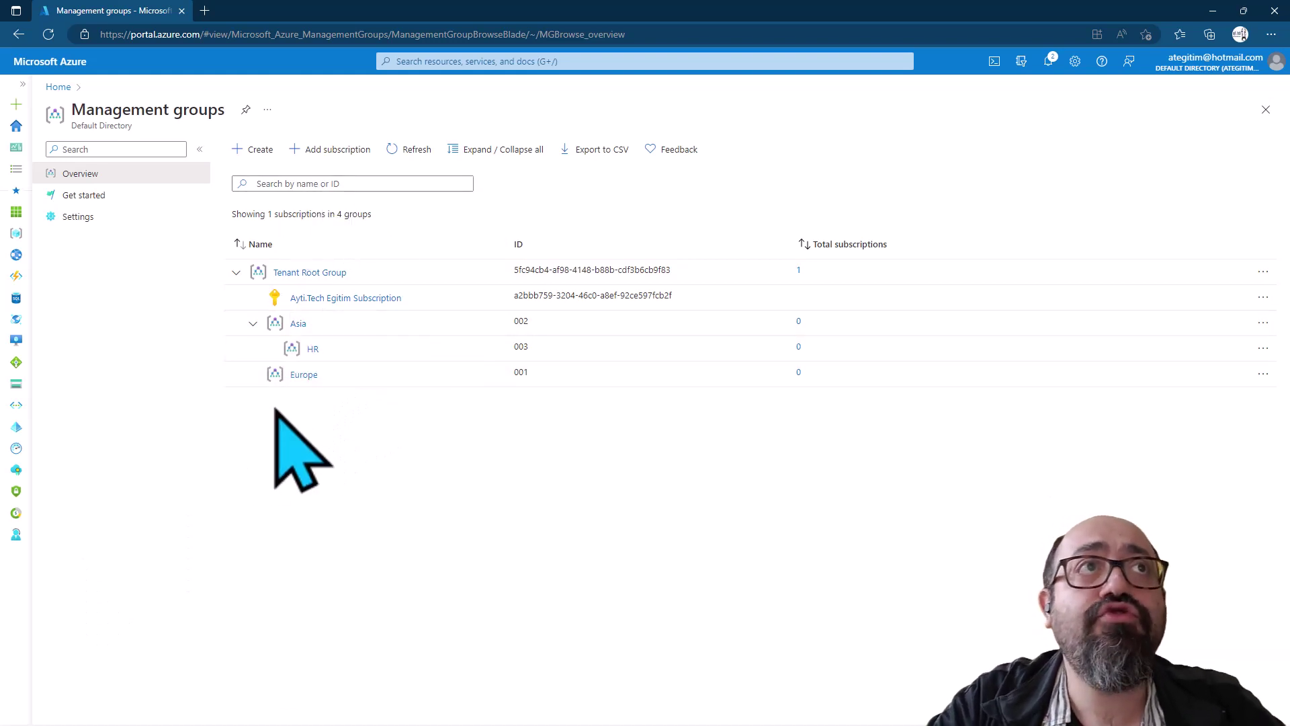
Start a policy assignment scoped to the Europe management group with the definition "Audit virtual machines without disaster recovery configured"
{"action": "left_click", "coordinate": [302, 374]}
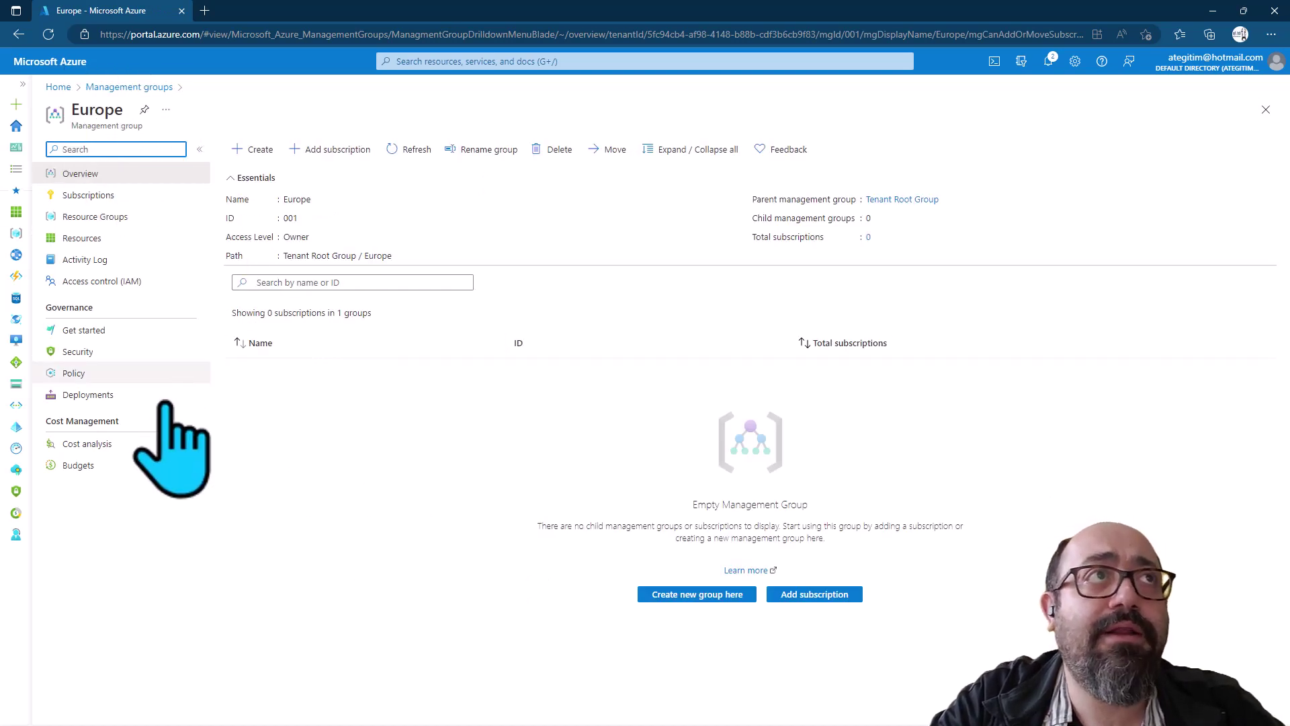
{"action": "left_click", "coordinate": [88, 378]}
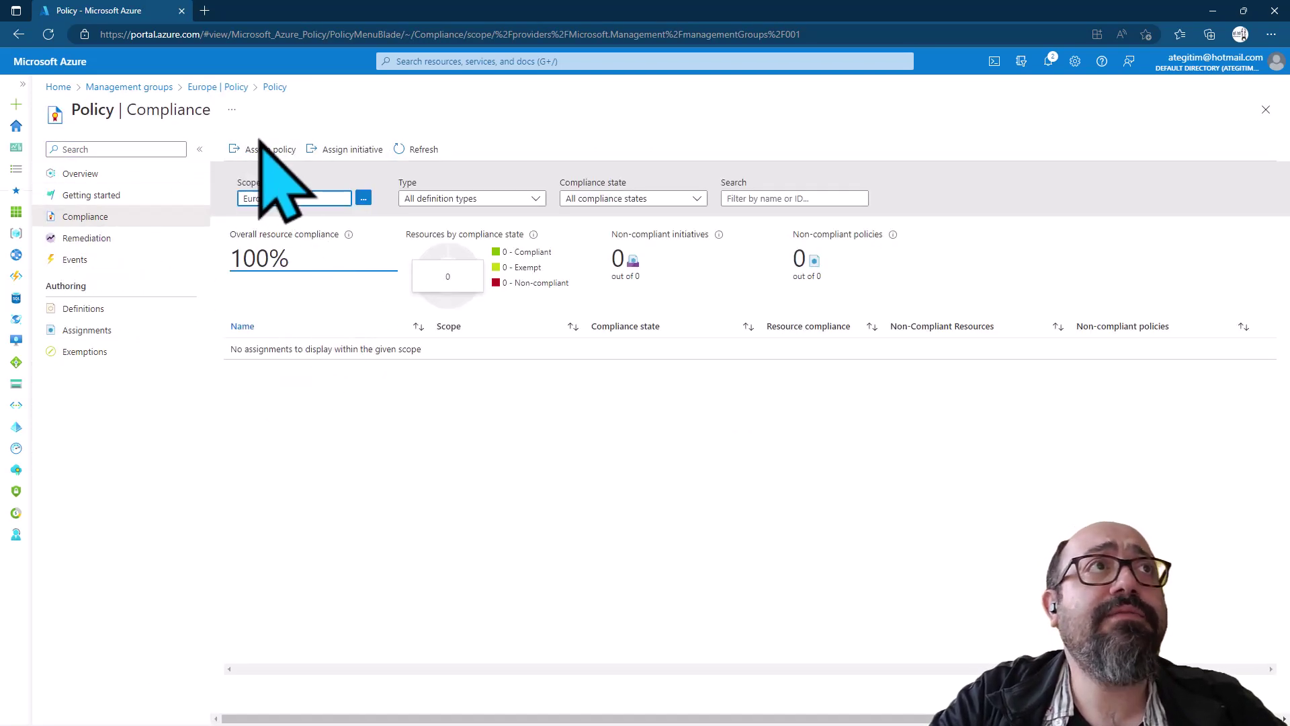
{"action": "left_click", "coordinate": [259, 144]}
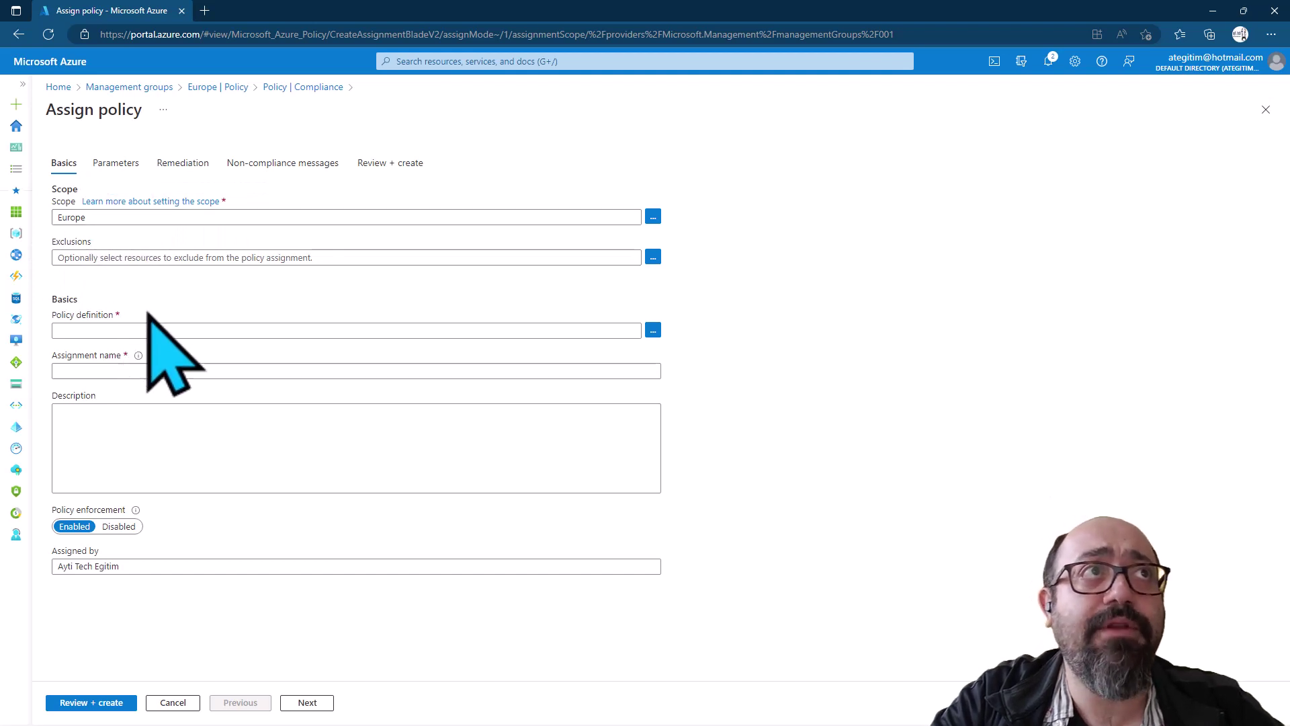
{"action": "left_click", "coordinate": [652, 330]}
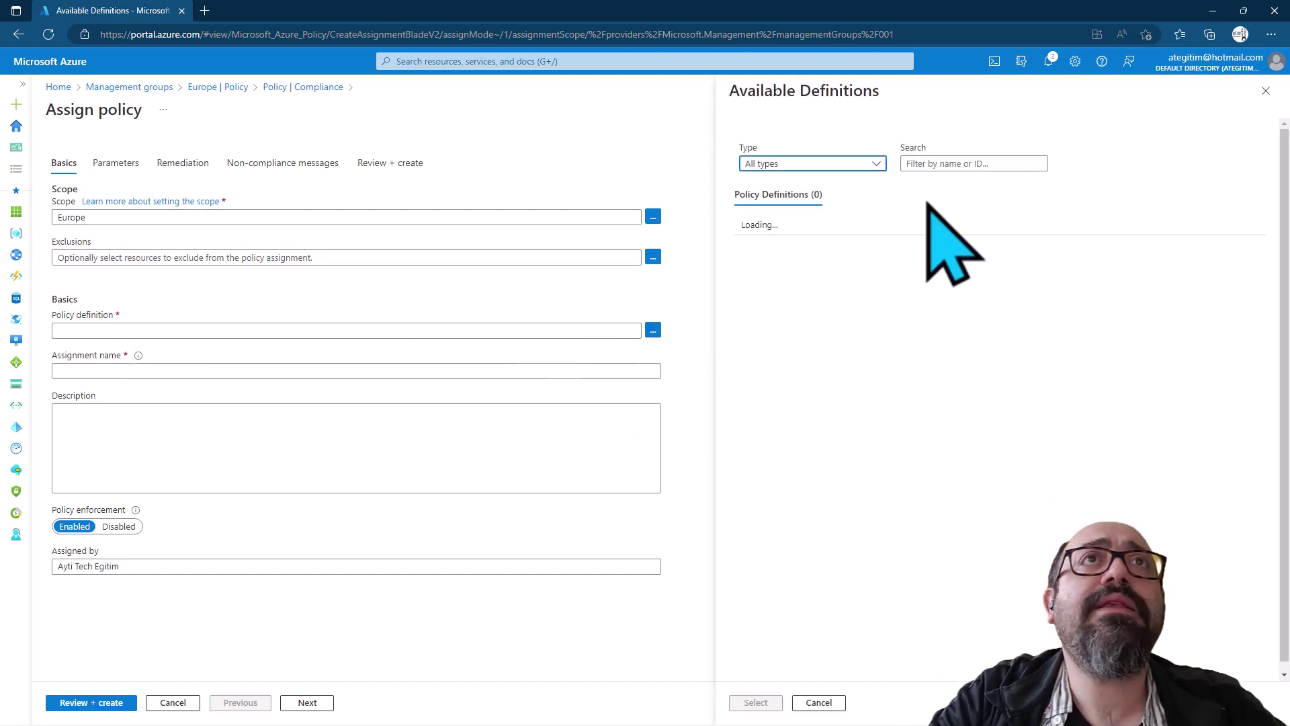
{"action": "left_click", "coordinate": [876, 259]}
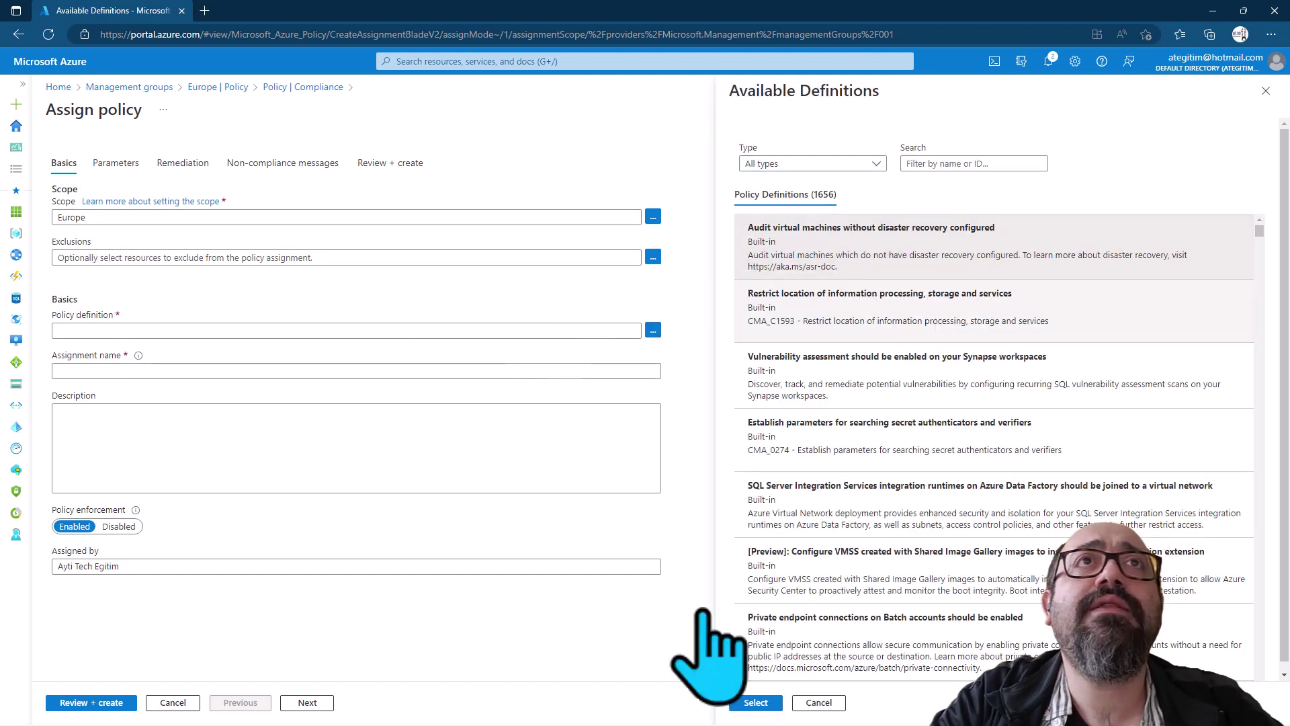
{"action": "left_click", "coordinate": [759, 704]}
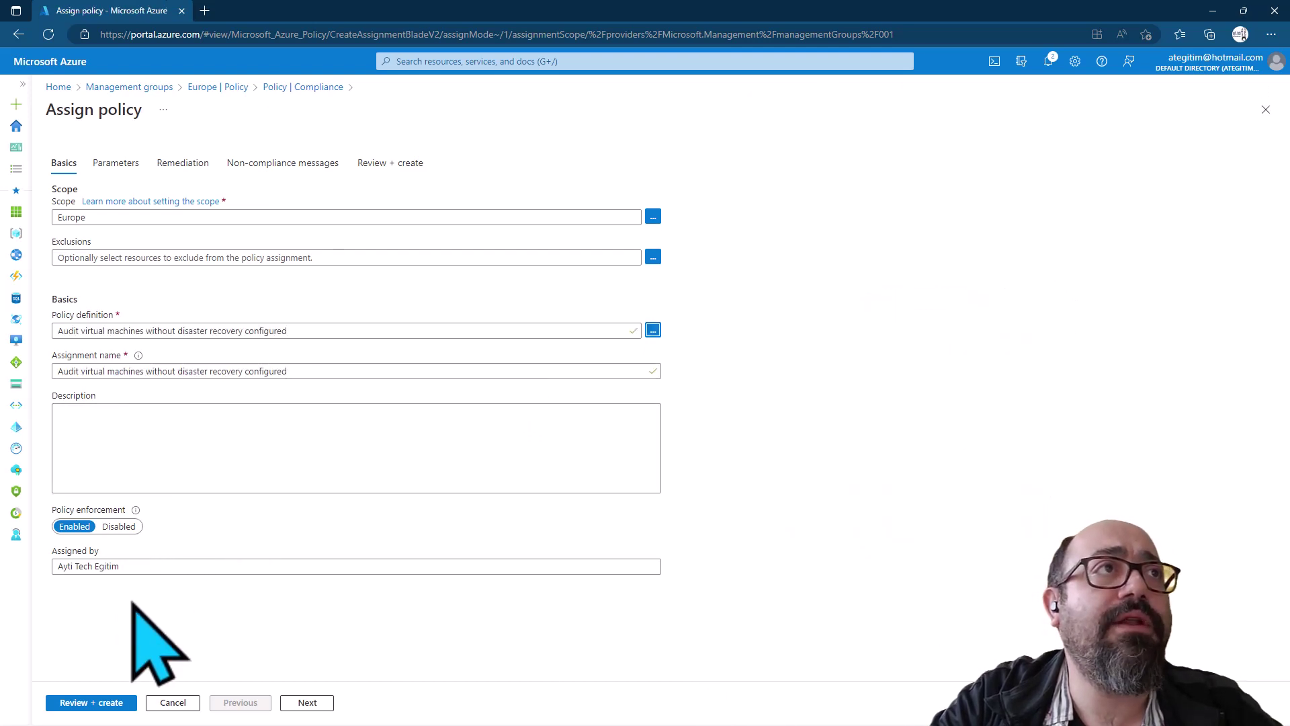
Keep the default parameters, remediation and non-compliance message settings, and create the policy assignment
{"action": "left_click", "coordinate": [307, 702]}
{"action": "left_click", "coordinate": [308, 703]}
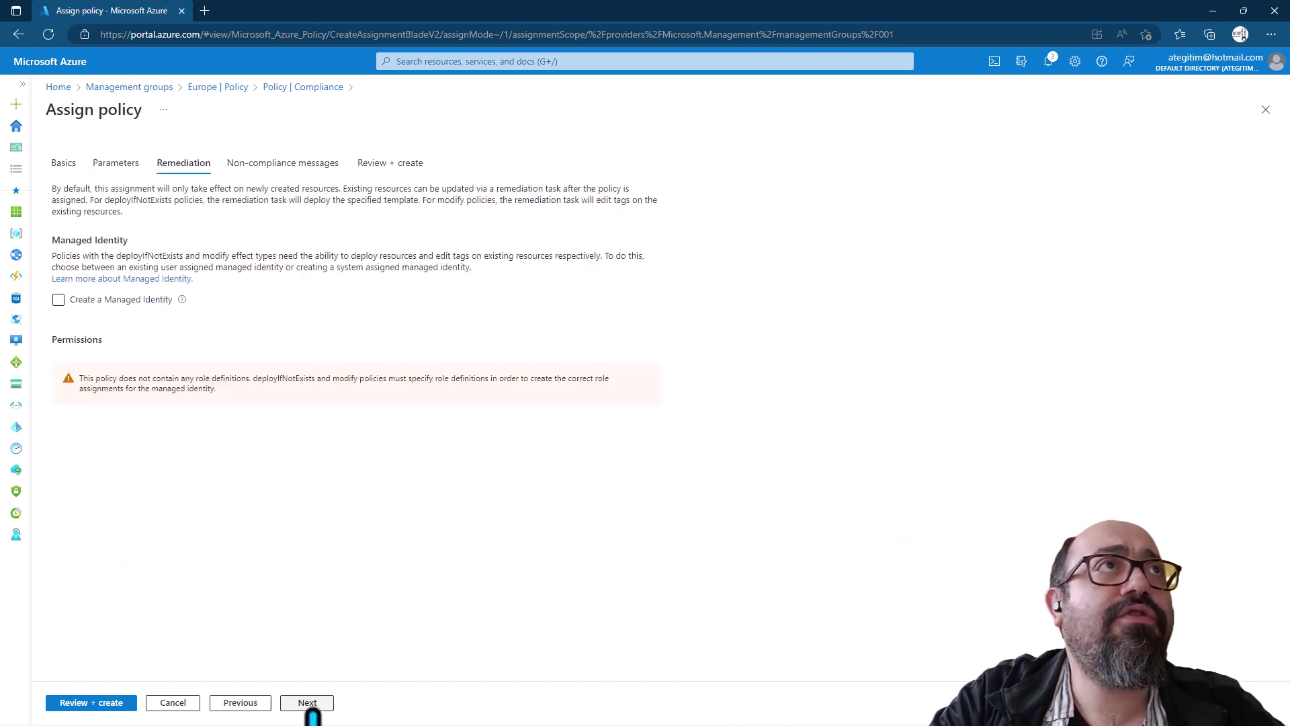
{"action": "left_click", "coordinate": [307, 703]}
{"action": "left_click", "coordinate": [308, 703]}
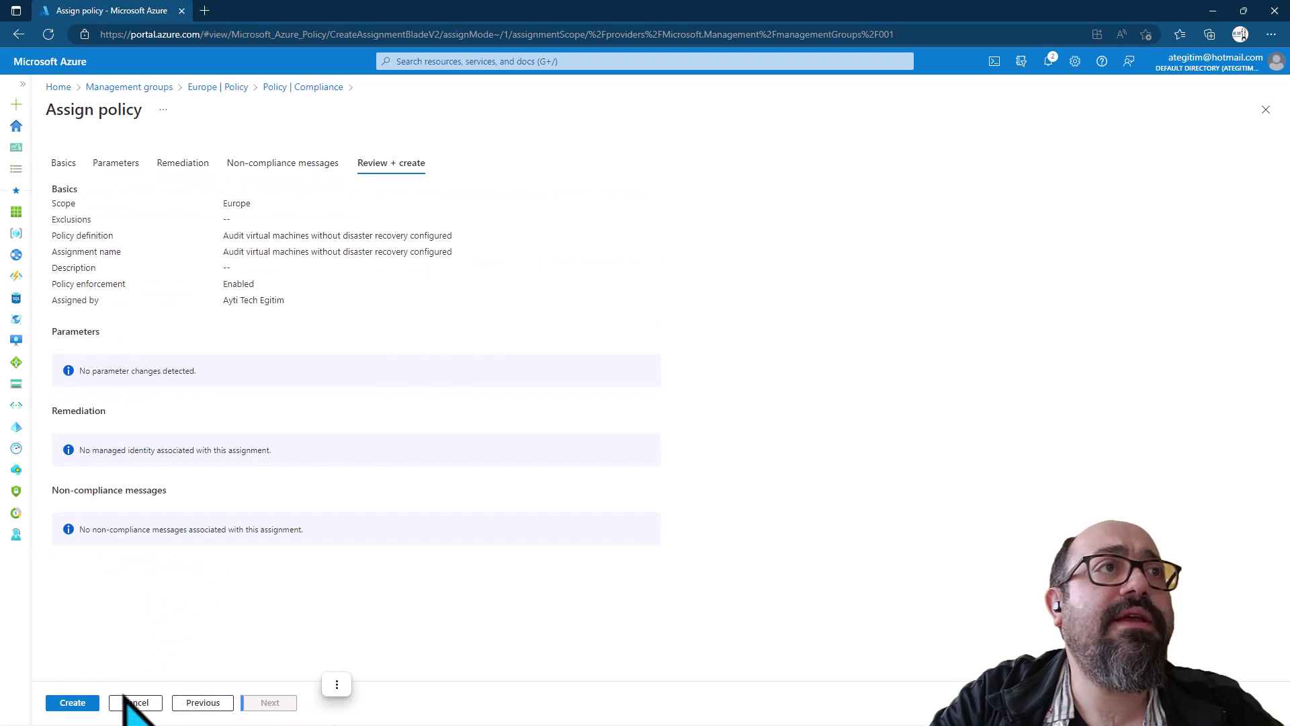
{"action": "left_click", "coordinate": [61, 701]}
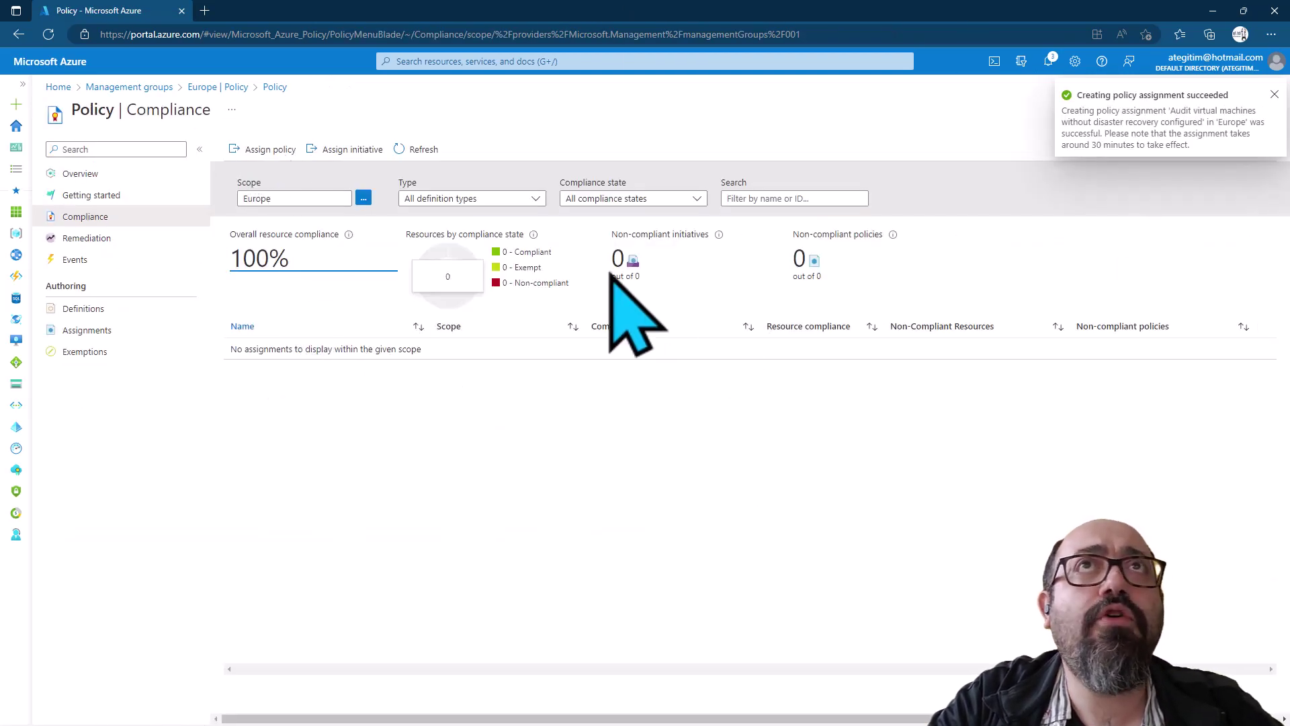
Start a new role assignment in the Europe management group's access control and choose the Contributor role
{"action": "left_click", "coordinate": [219, 87]}
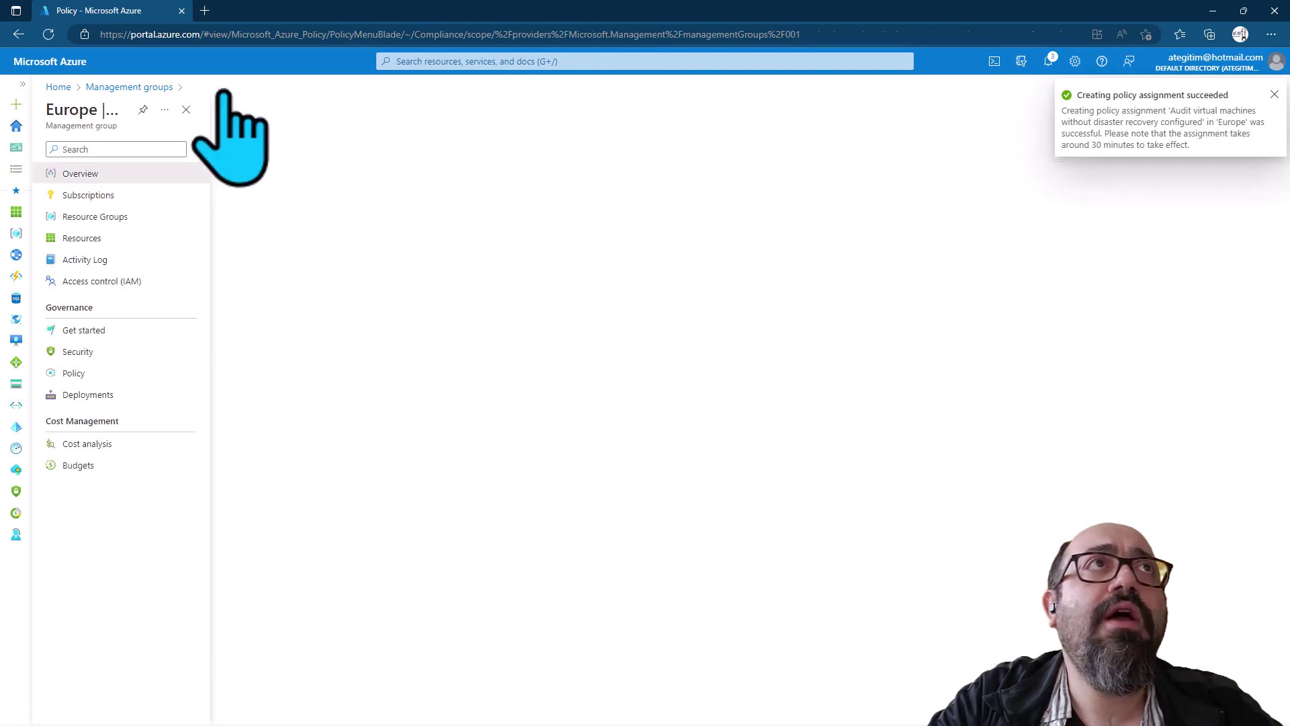
{"action": "left_click", "coordinate": [162, 88]}
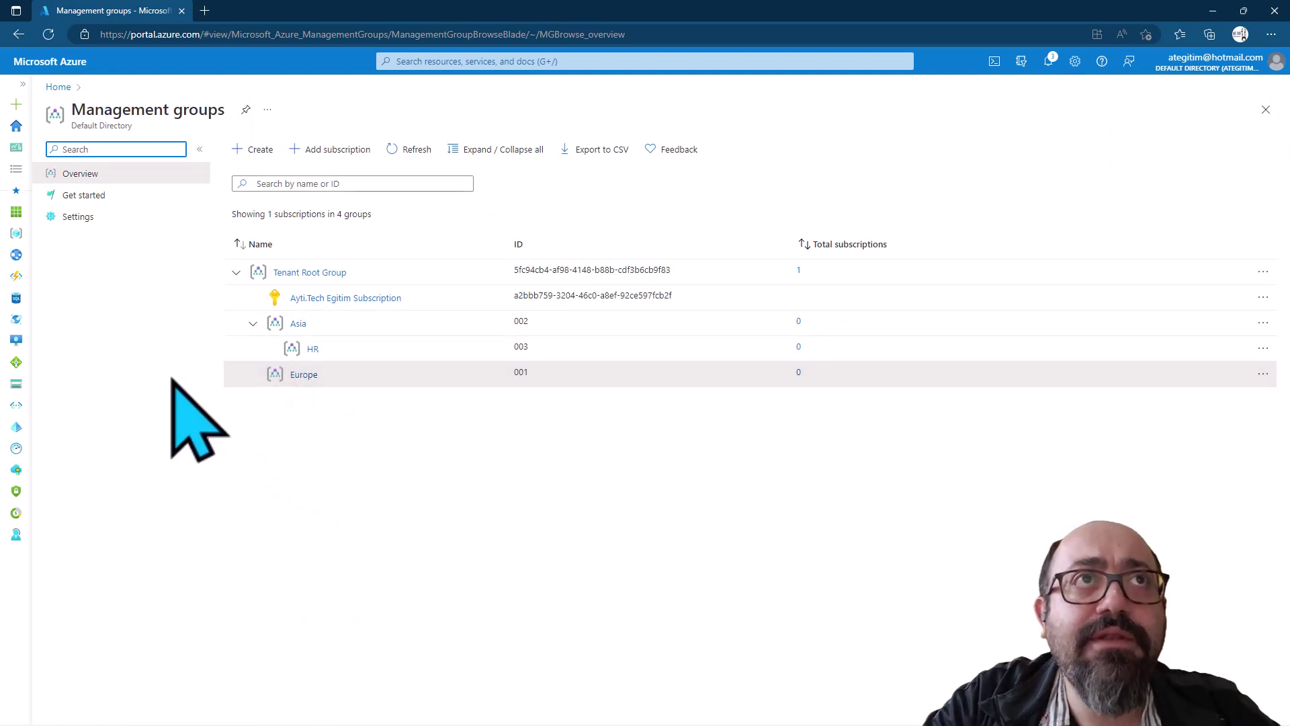
{"action": "left_click", "coordinate": [300, 380]}
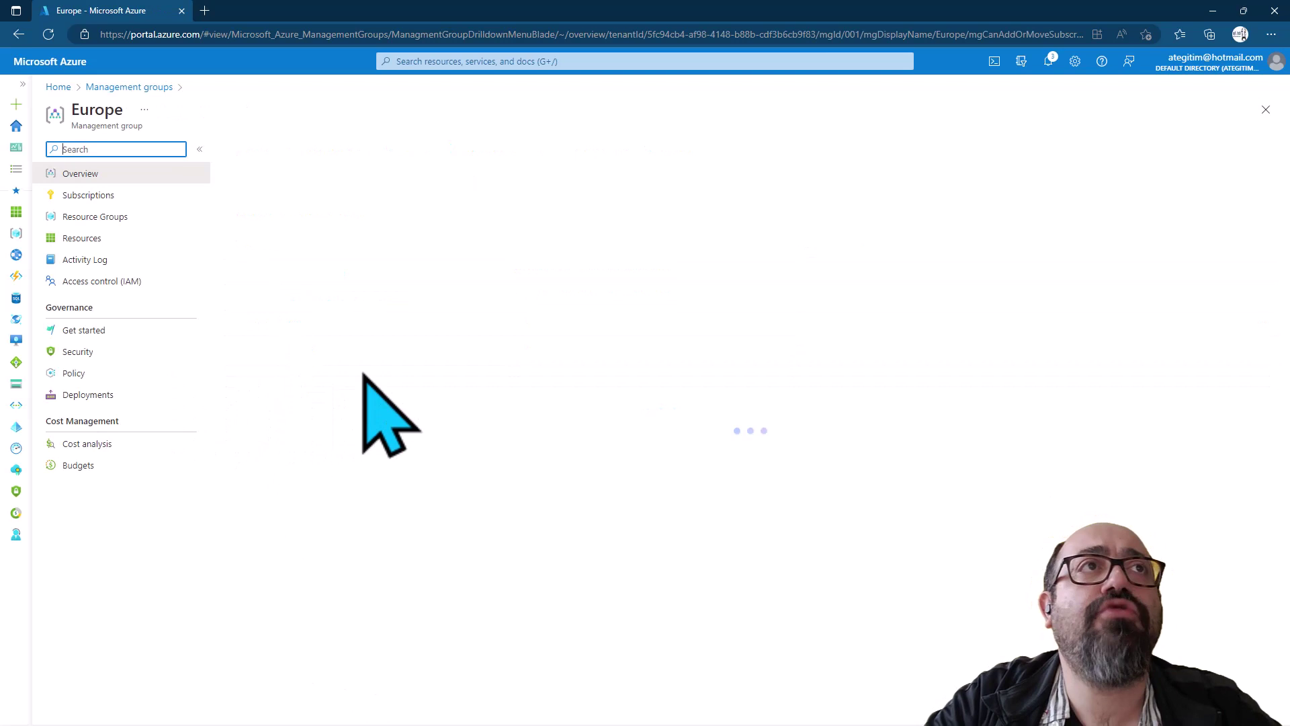
{"action": "left_click", "coordinate": [121, 282]}
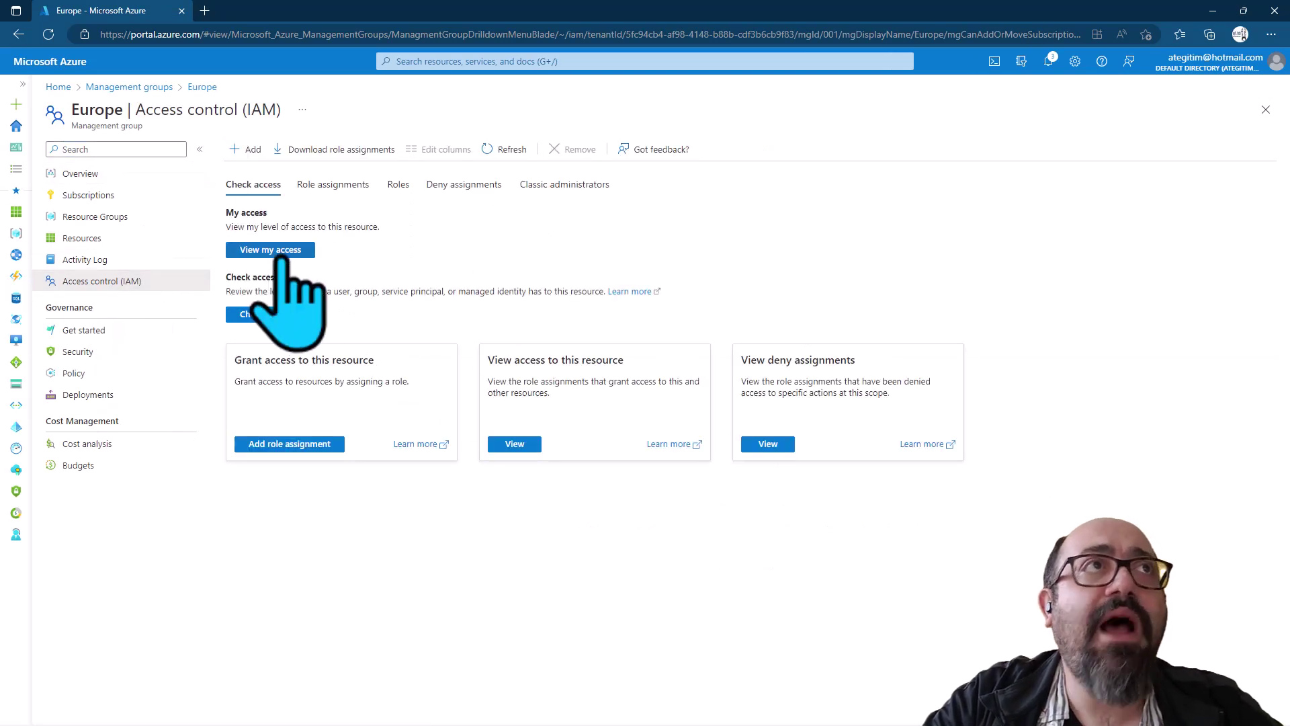
{"action": "left_click", "coordinate": [317, 188]}
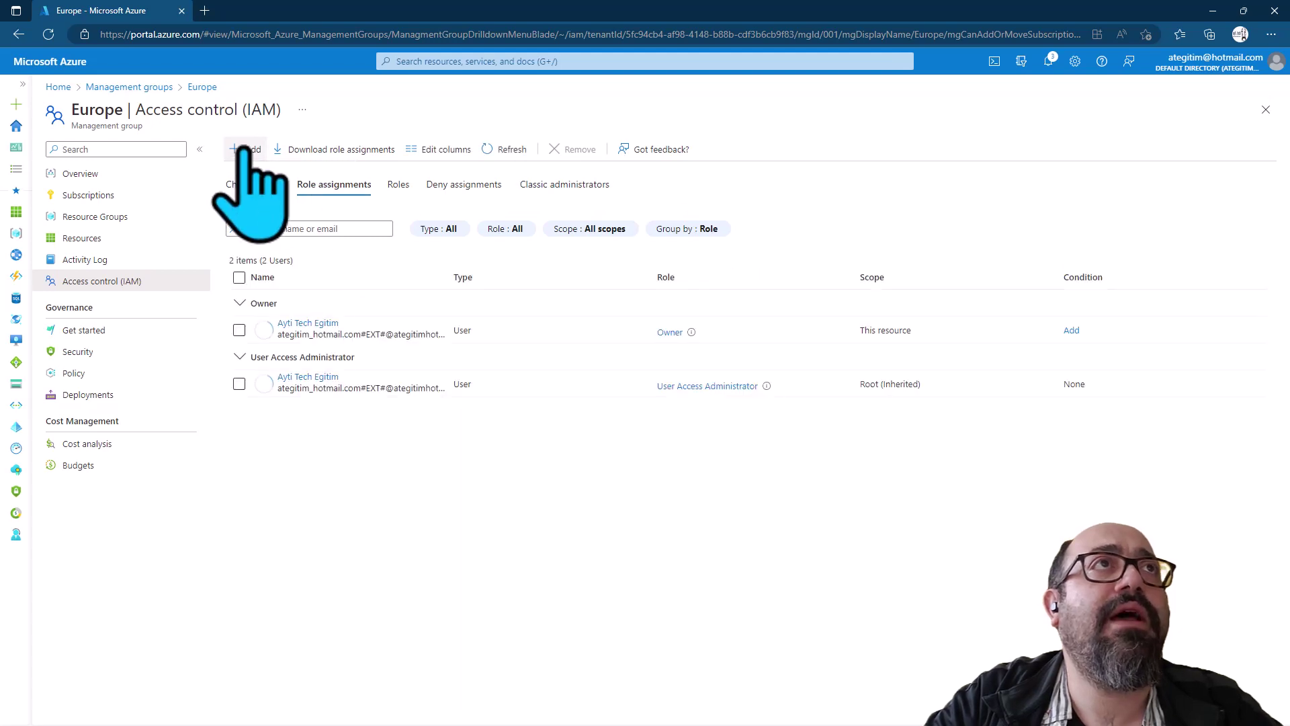
{"action": "left_click", "coordinate": [315, 175]}
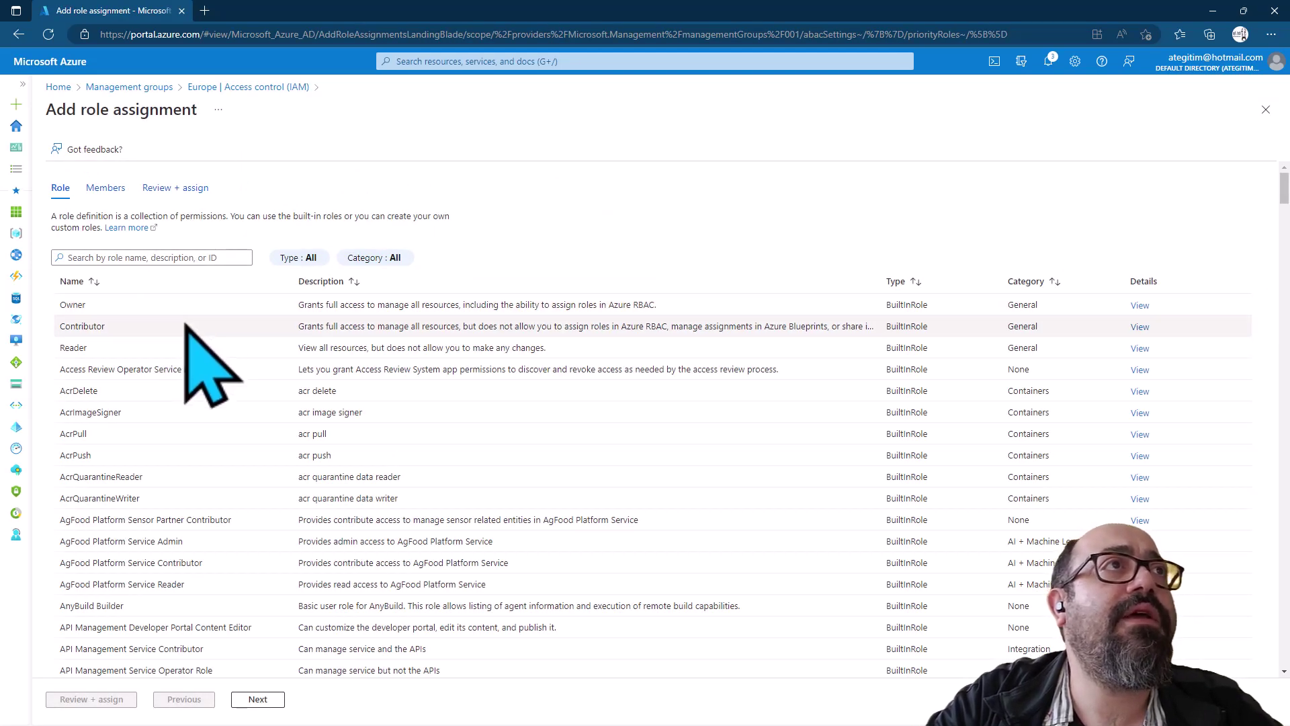
{"action": "scroll", "coordinate": [302, 349], "scroll_direction": "down", "scroll_amount": 3}
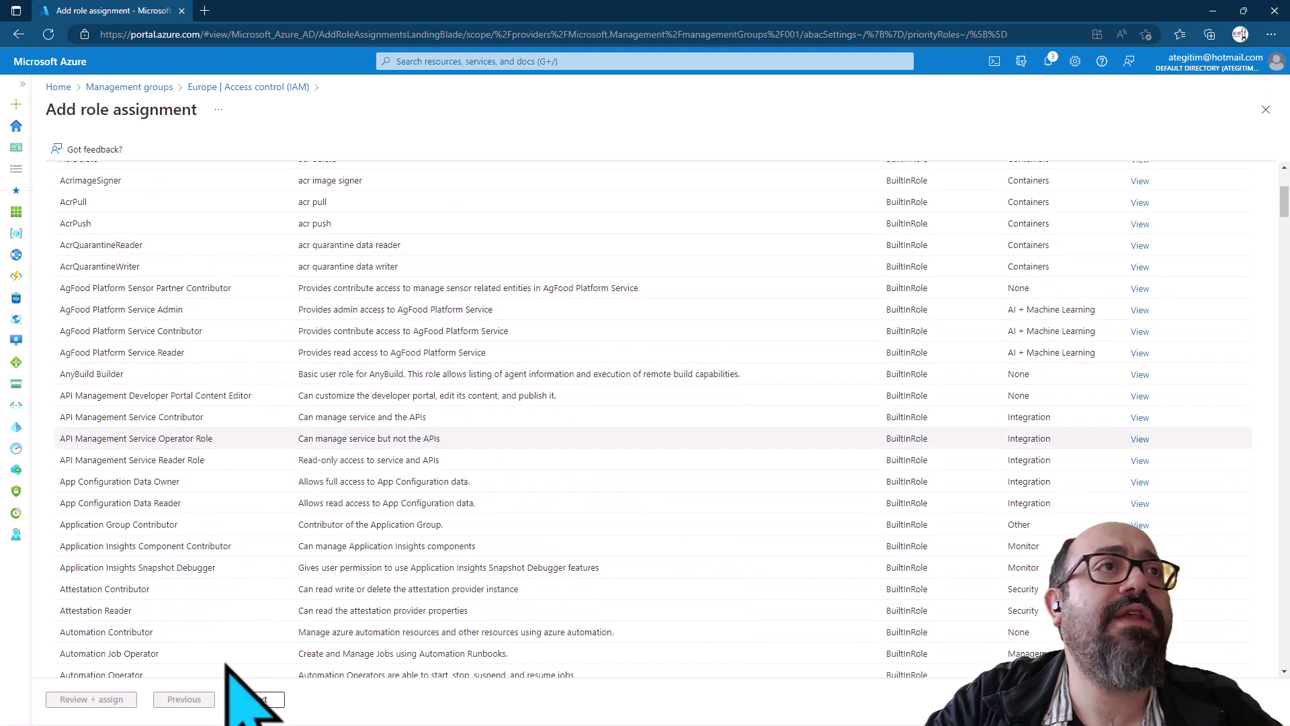
{"action": "left_click", "coordinate": [258, 699]}
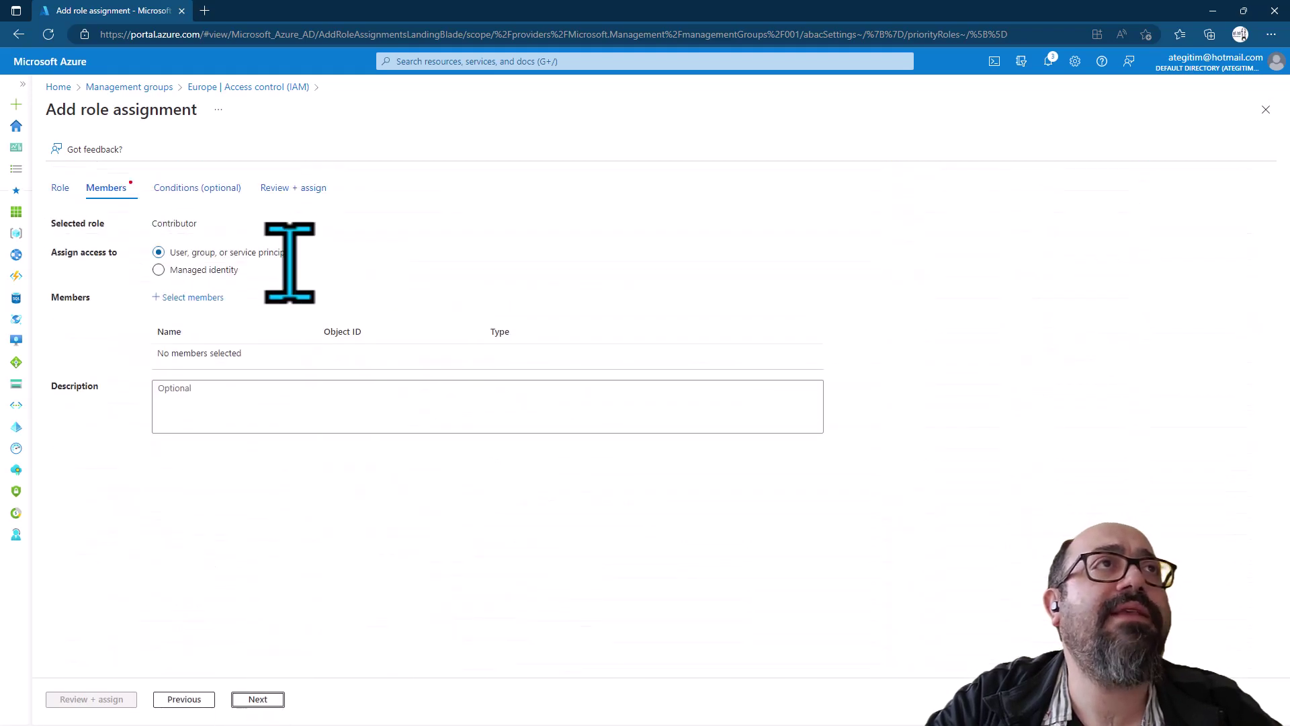
Add the second listed Osman user account and the Yazilim Gelistiriciler group as members, and assign them the Contributor role
{"action": "left_click", "coordinate": [195, 297]}
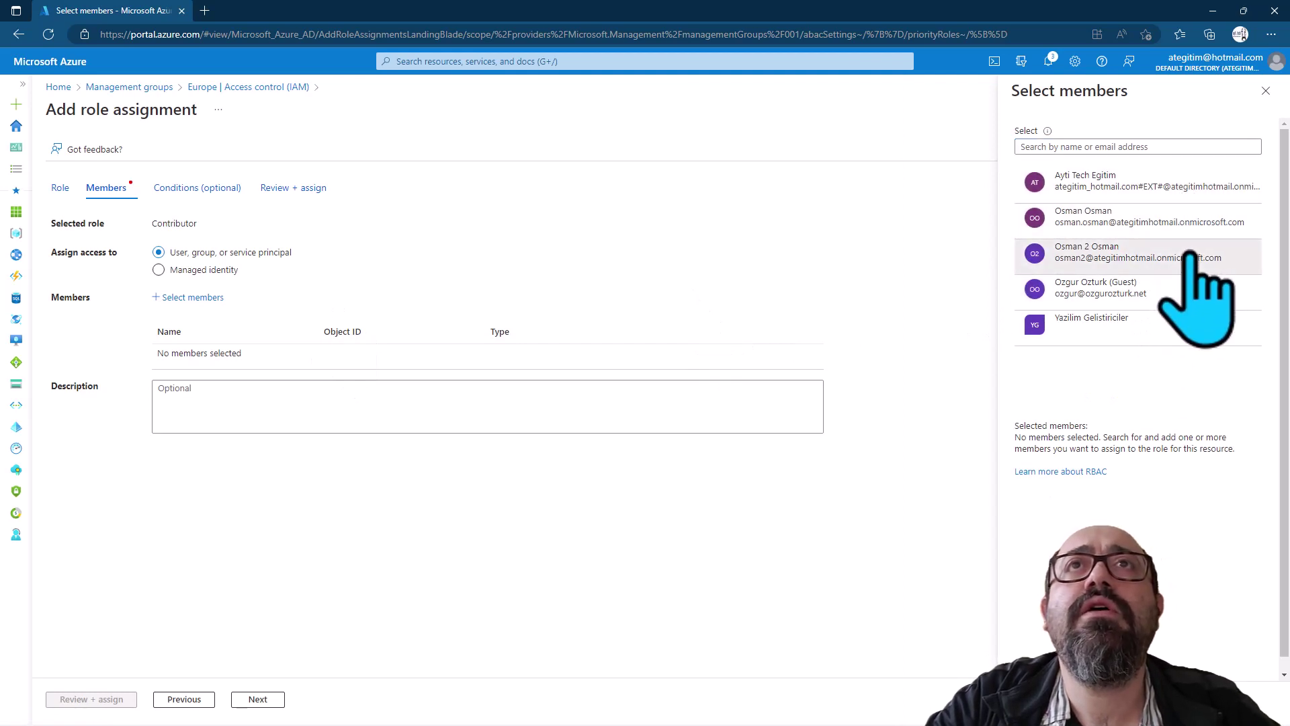
{"action": "left_click", "coordinate": [1109, 256]}
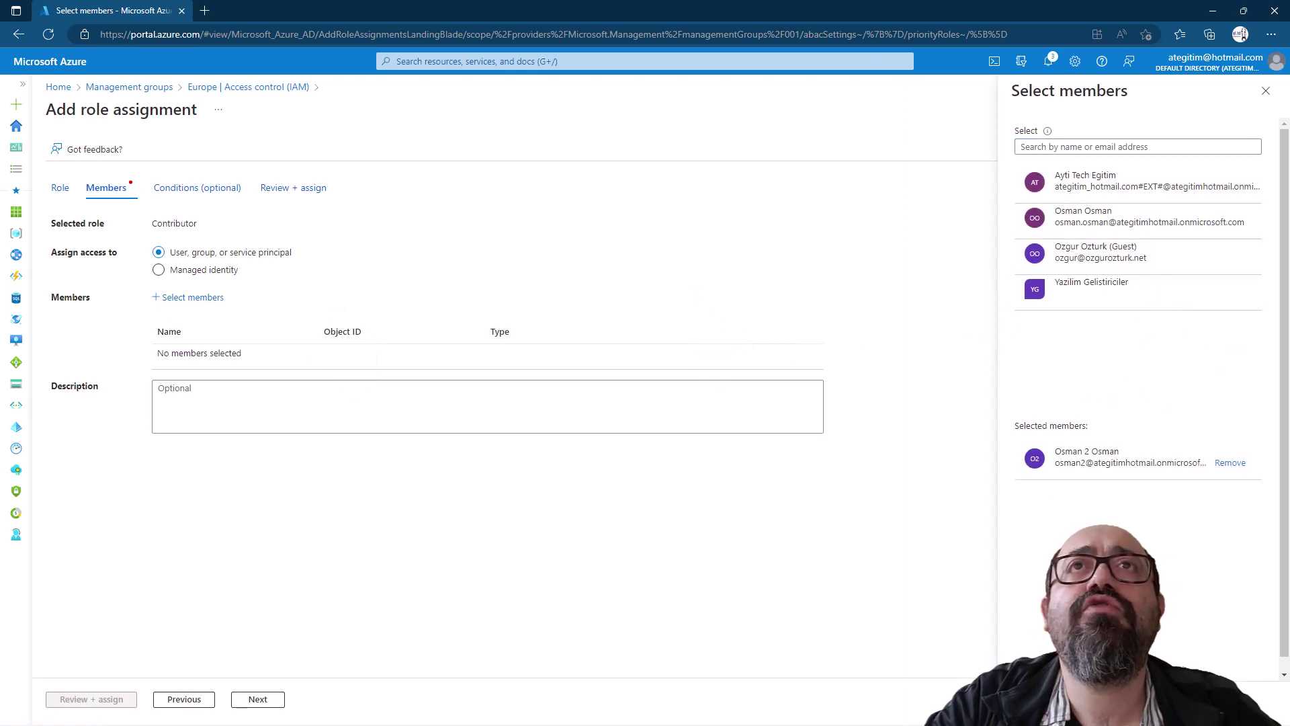
{"action": "left_click", "coordinate": [1146, 291]}
{"action": "left_click", "coordinate": [1034, 699]}
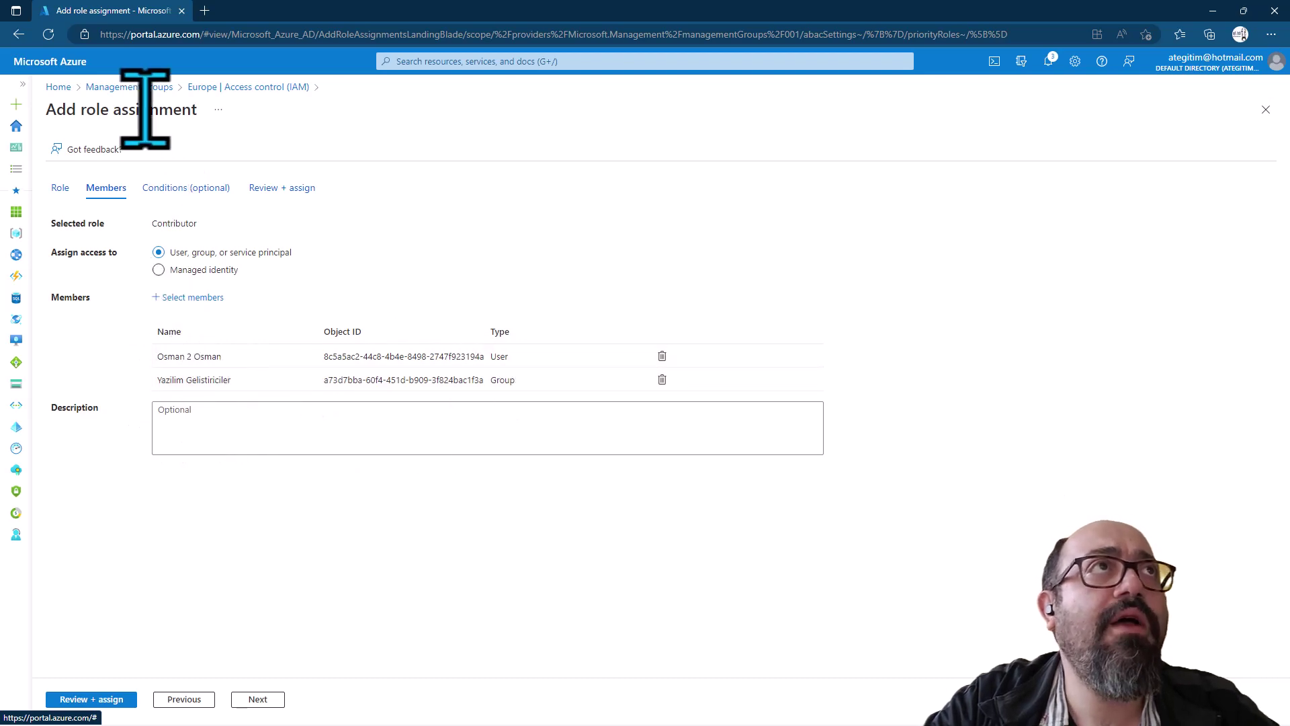
{"action": "left_click", "coordinate": [258, 699]}
{"action": "left_click", "coordinate": [260, 699]}
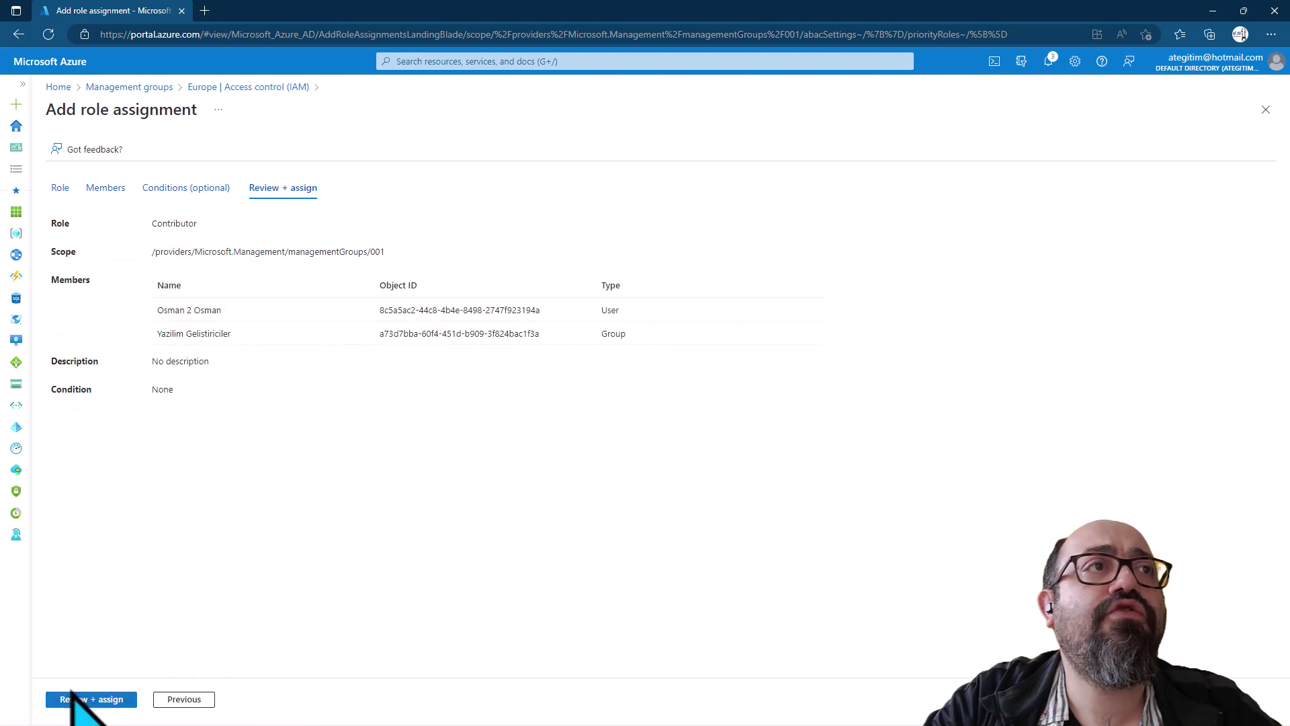
{"action": "left_click", "coordinate": [89, 699]}
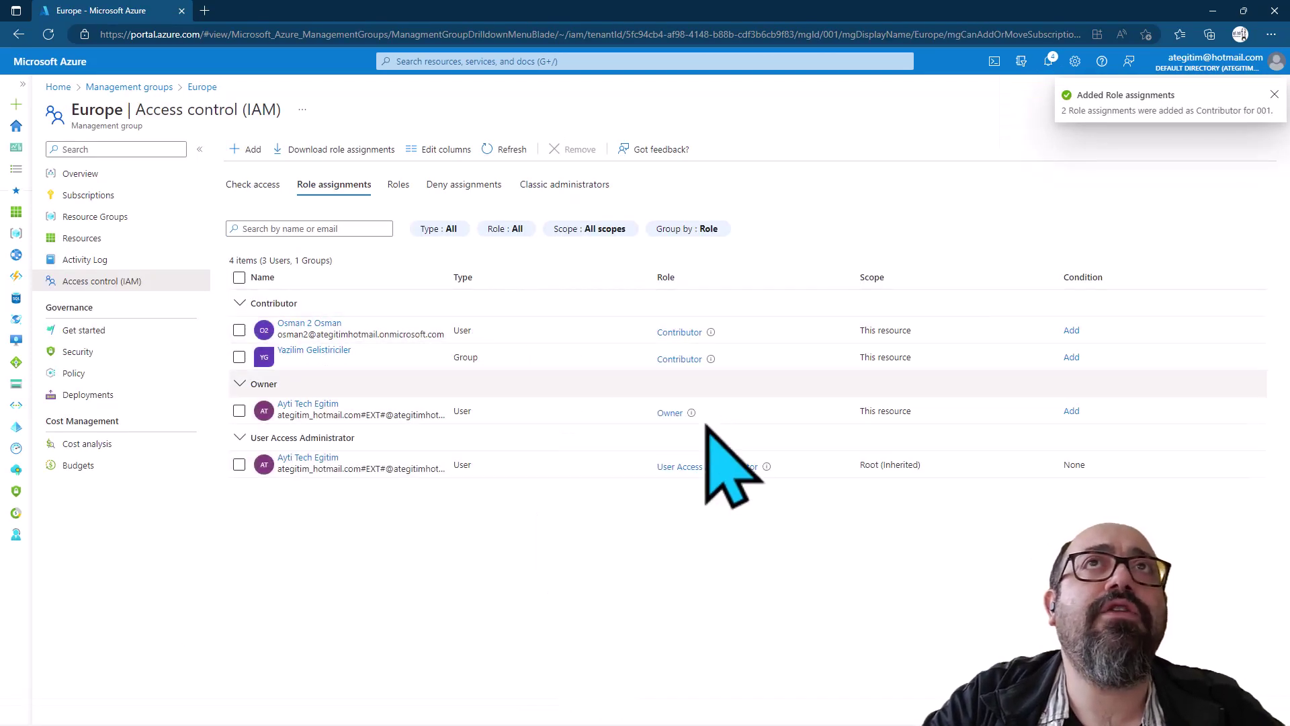
Move the Ayti.Tech Egitim Subscription from Tenant Root Group to the Europe (001) management group and expand Europe in the list
{"action": "left_click", "coordinate": [153, 87]}
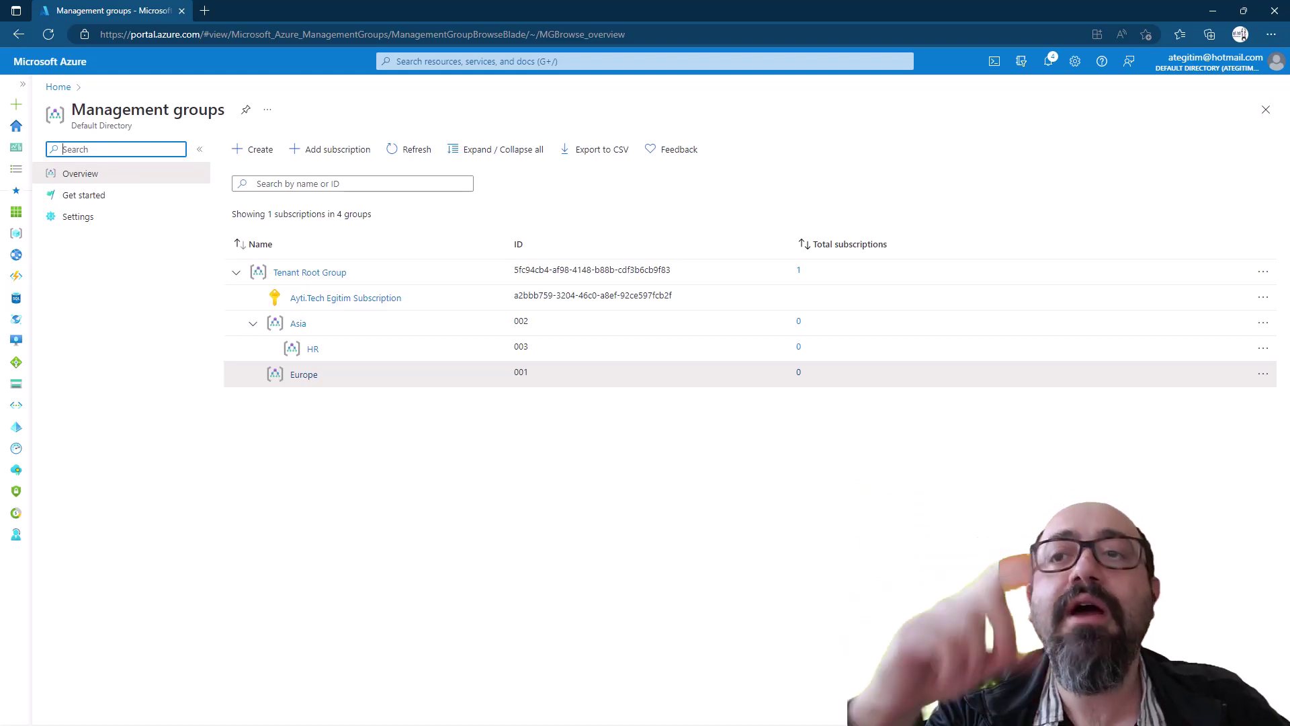
{"action": "left_click", "coordinate": [374, 299]}
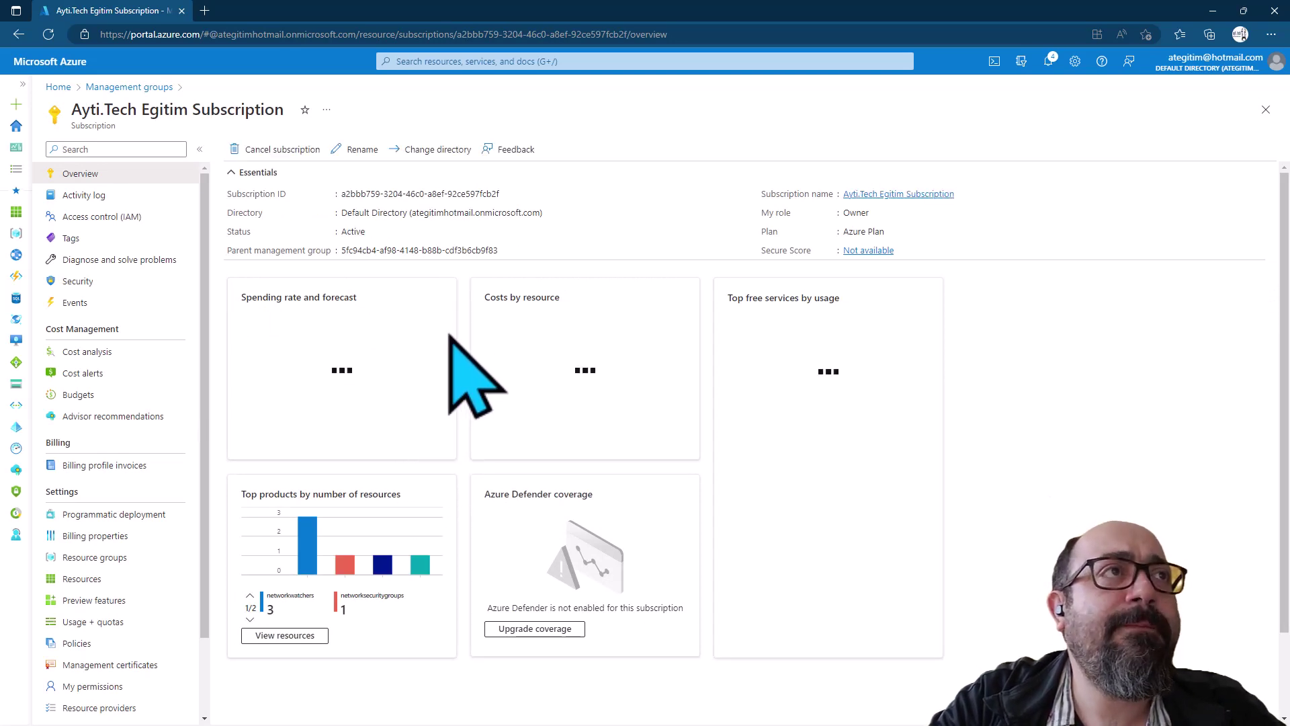
{"action": "key", "text": "alt+Left"}
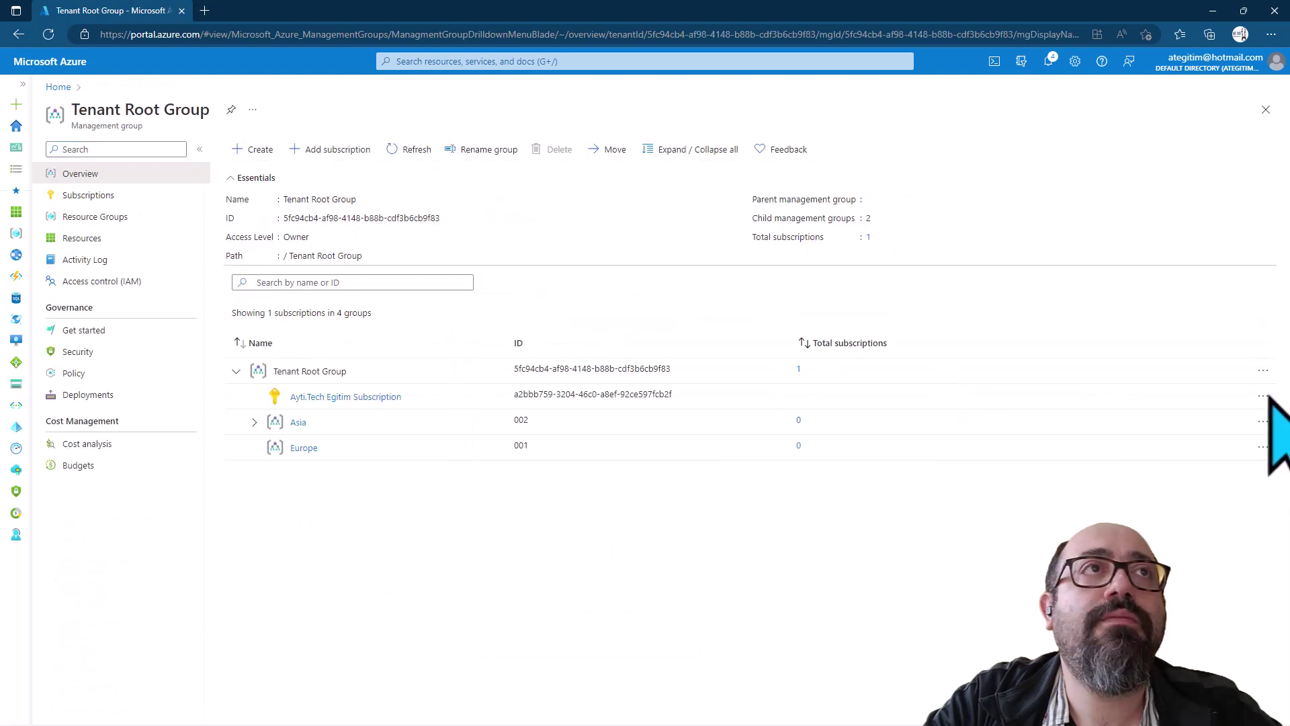
{"action": "left_click", "coordinate": [1262, 395]}
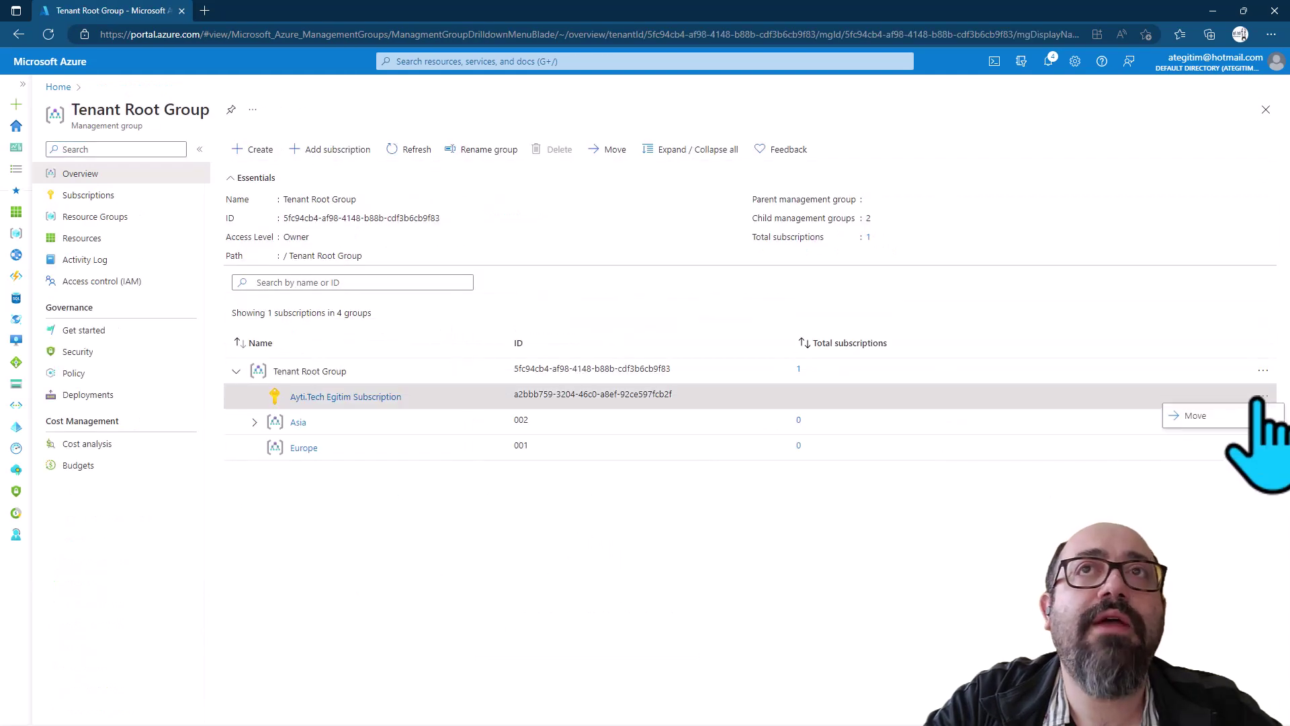
{"action": "left_click", "coordinate": [1194, 417]}
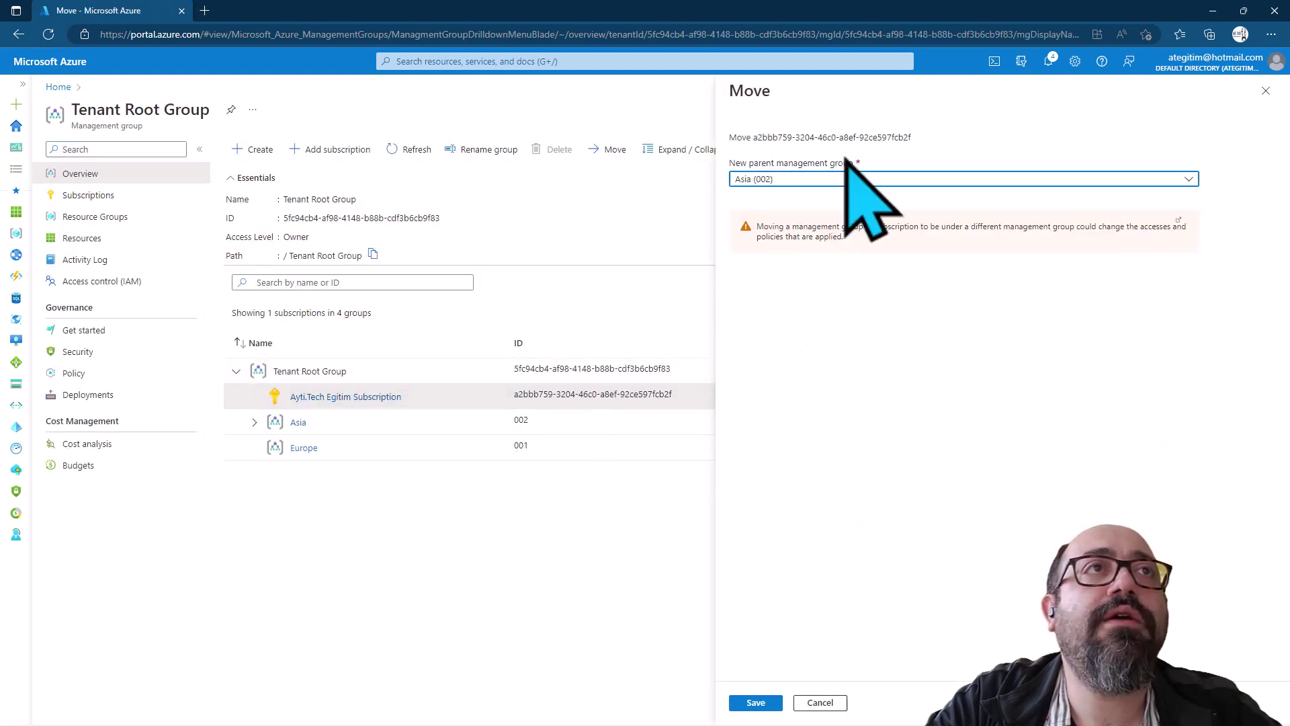
{"action": "left_click", "coordinate": [909, 180]}
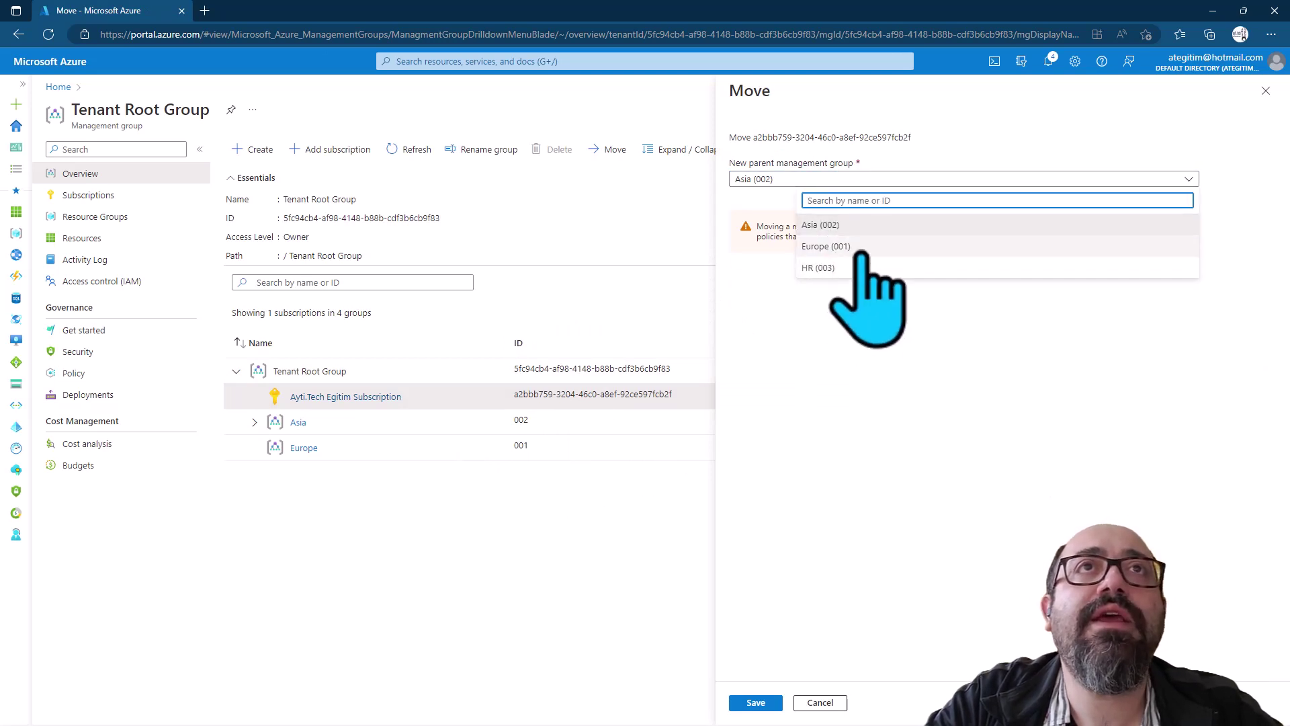
{"action": "left_click", "coordinate": [850, 246]}
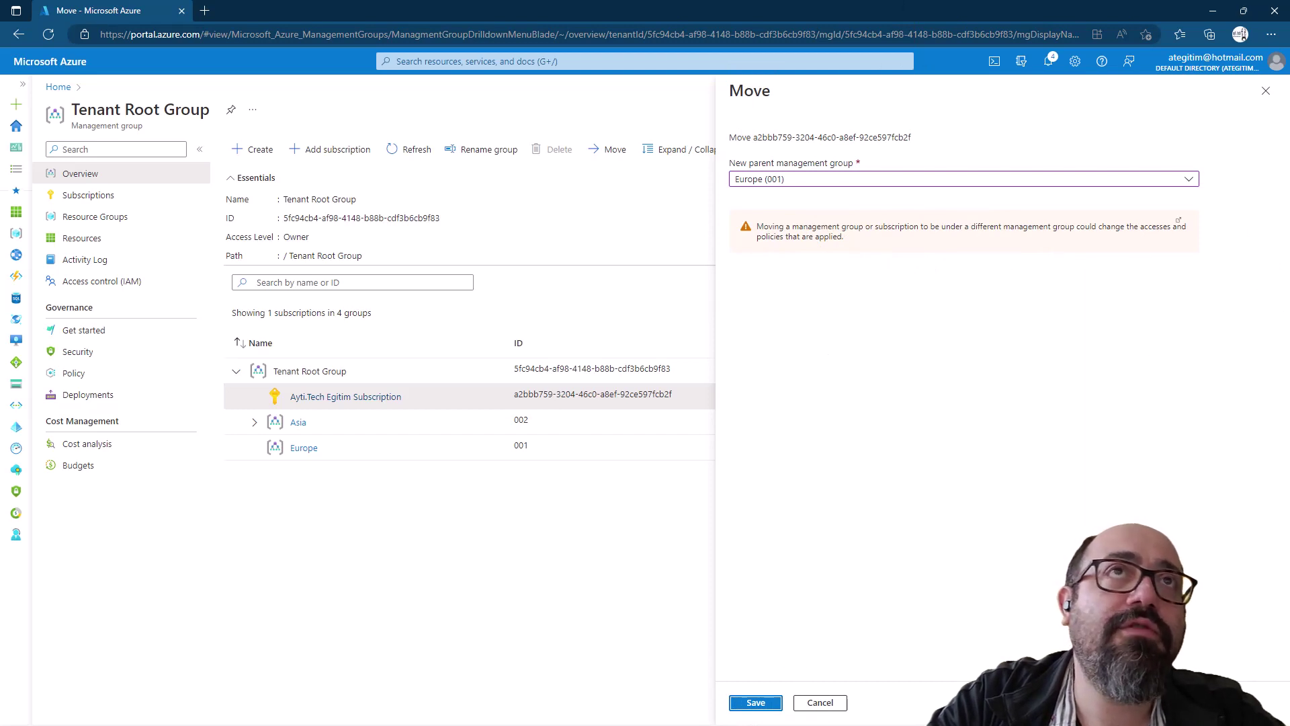
{"action": "left_click", "coordinate": [763, 707]}
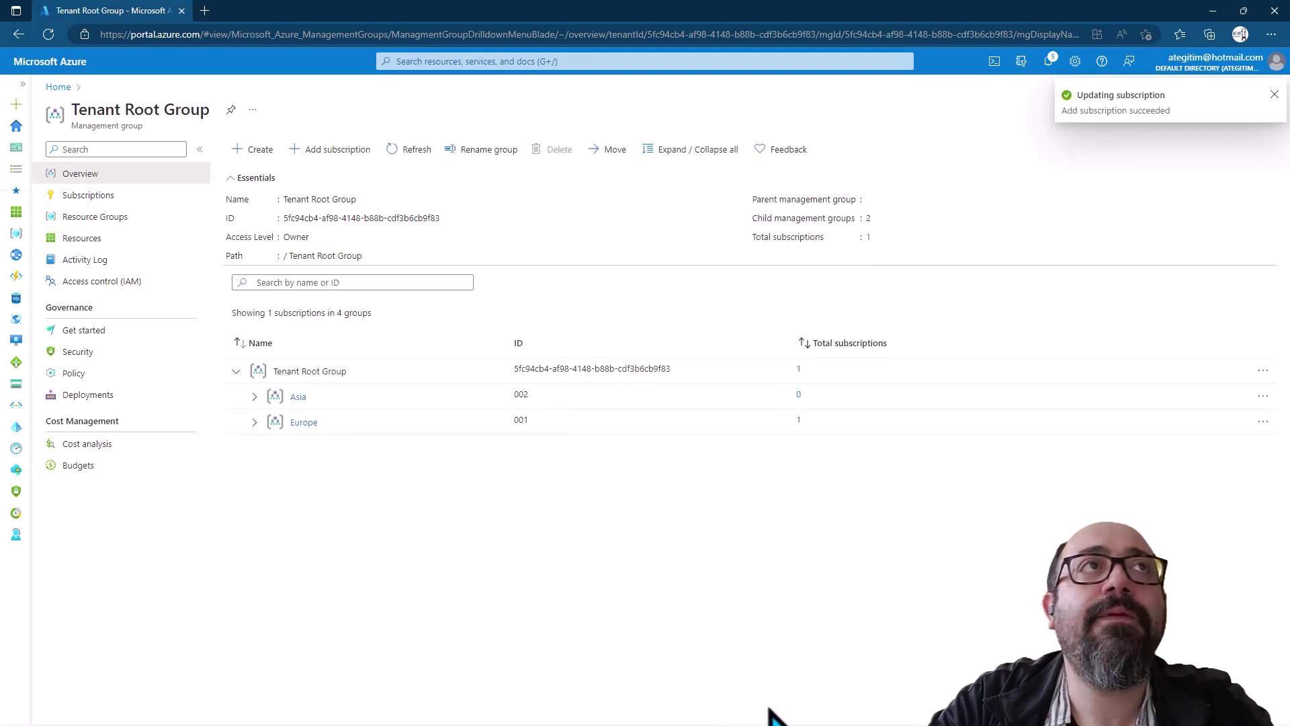
{"action": "left_click", "coordinate": [253, 422]}
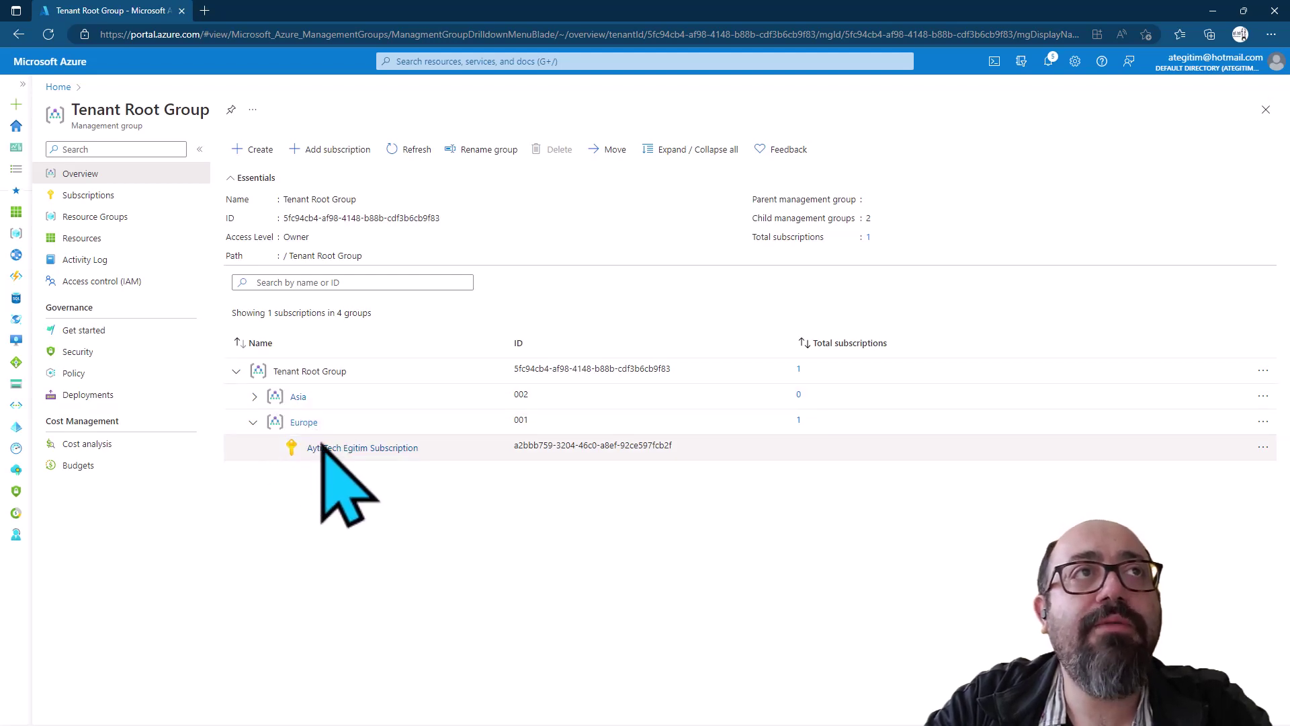
Check the moved subscription's role assignments for the Contributor entries inherited from the management group
{"action": "left_click", "coordinate": [356, 449]}
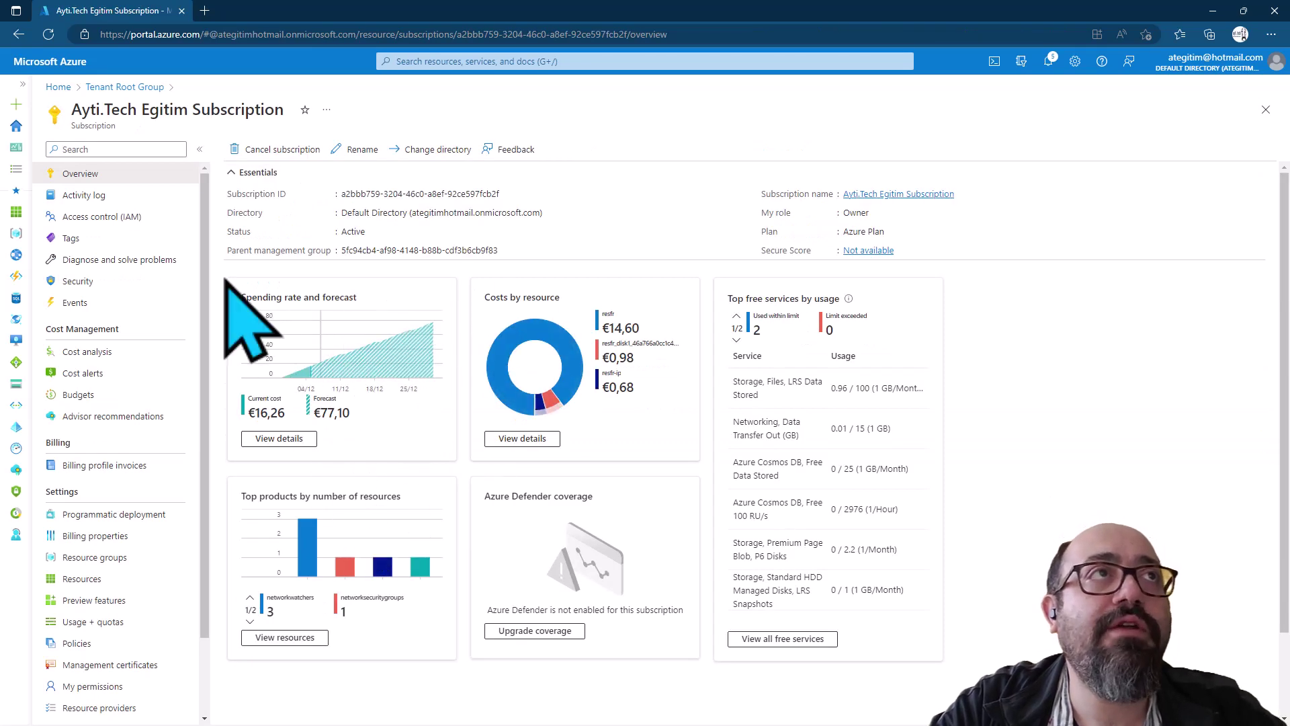
{"action": "left_click", "coordinate": [123, 222]}
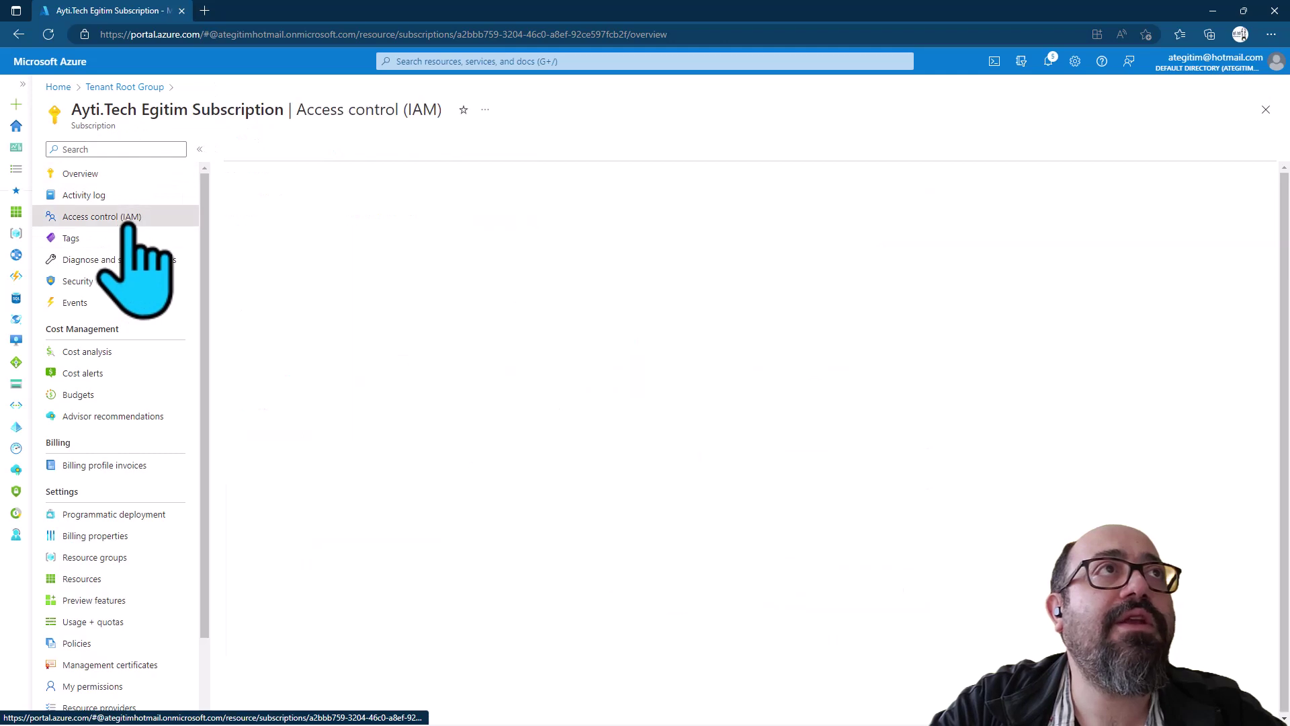
{"action": "left_click", "coordinate": [329, 184]}
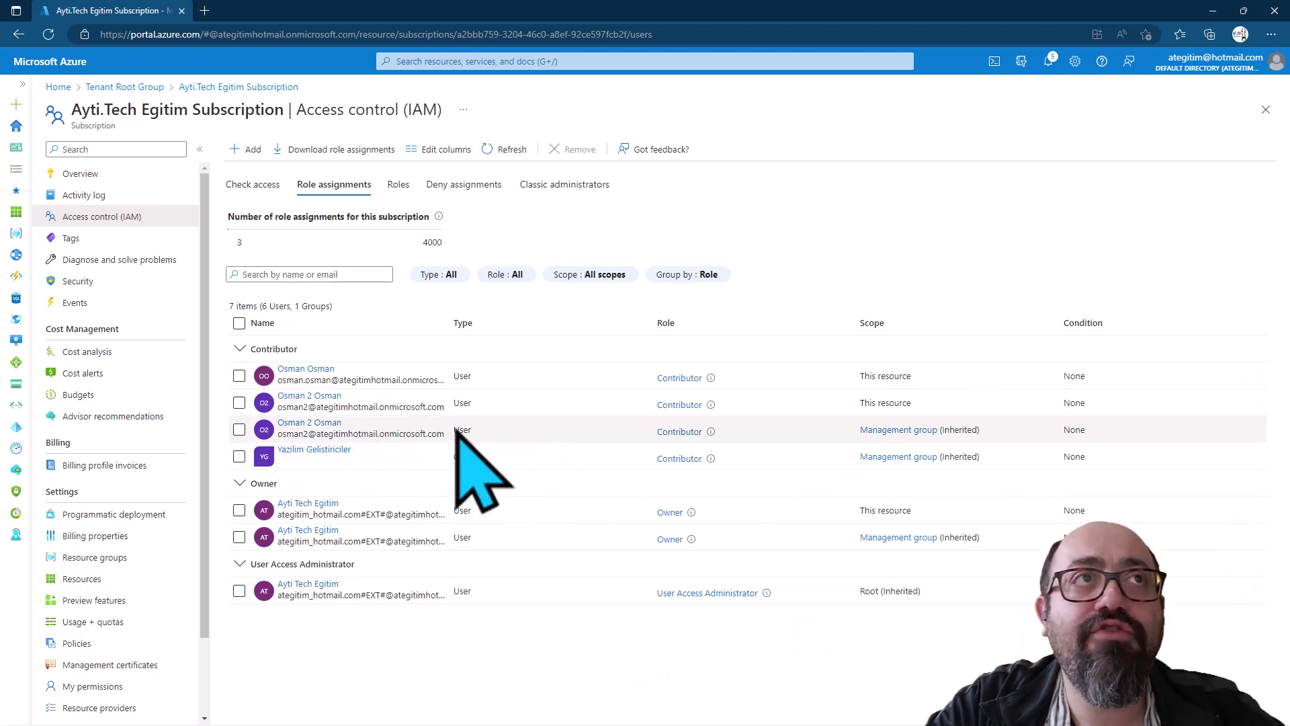
{"action": "left_click", "coordinate": [980, 430]}
{"action": "left_click_drag", "start_coordinate": [980, 430], "coordinate": [435, 424]}
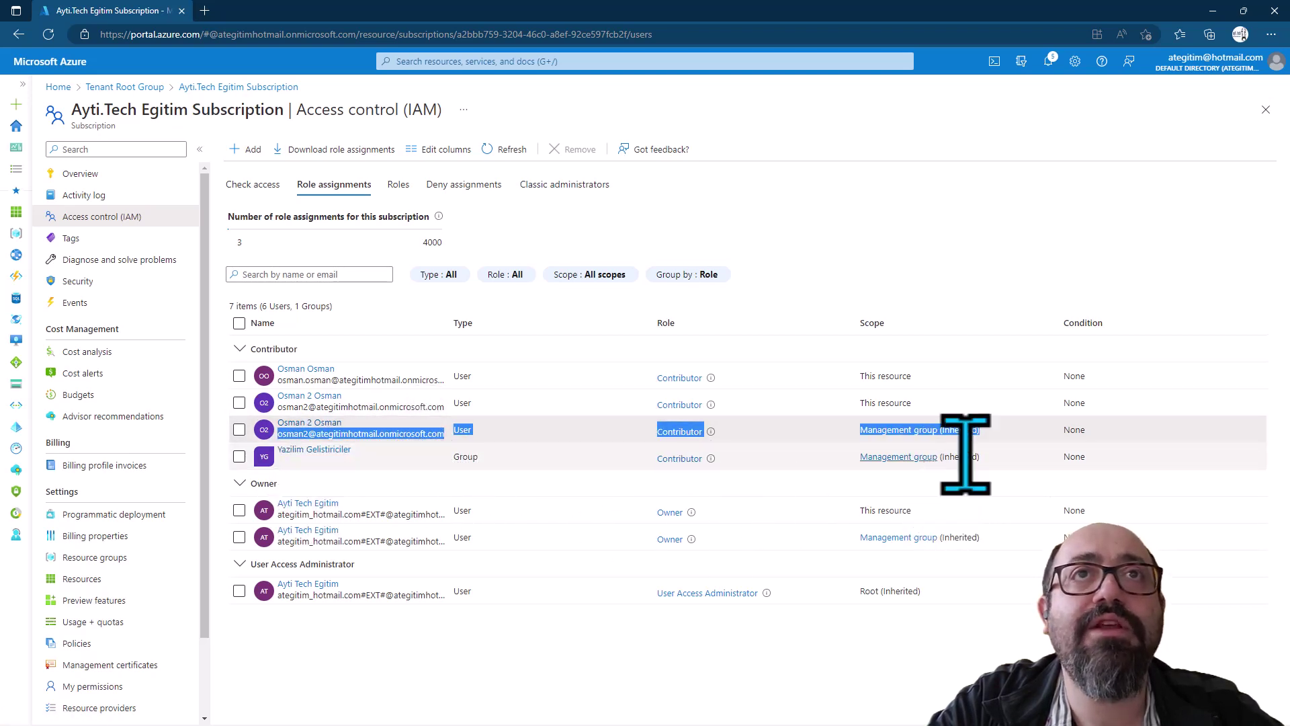
{"action": "left_click_drag", "start_coordinate": [993, 456], "coordinate": [617, 450]}
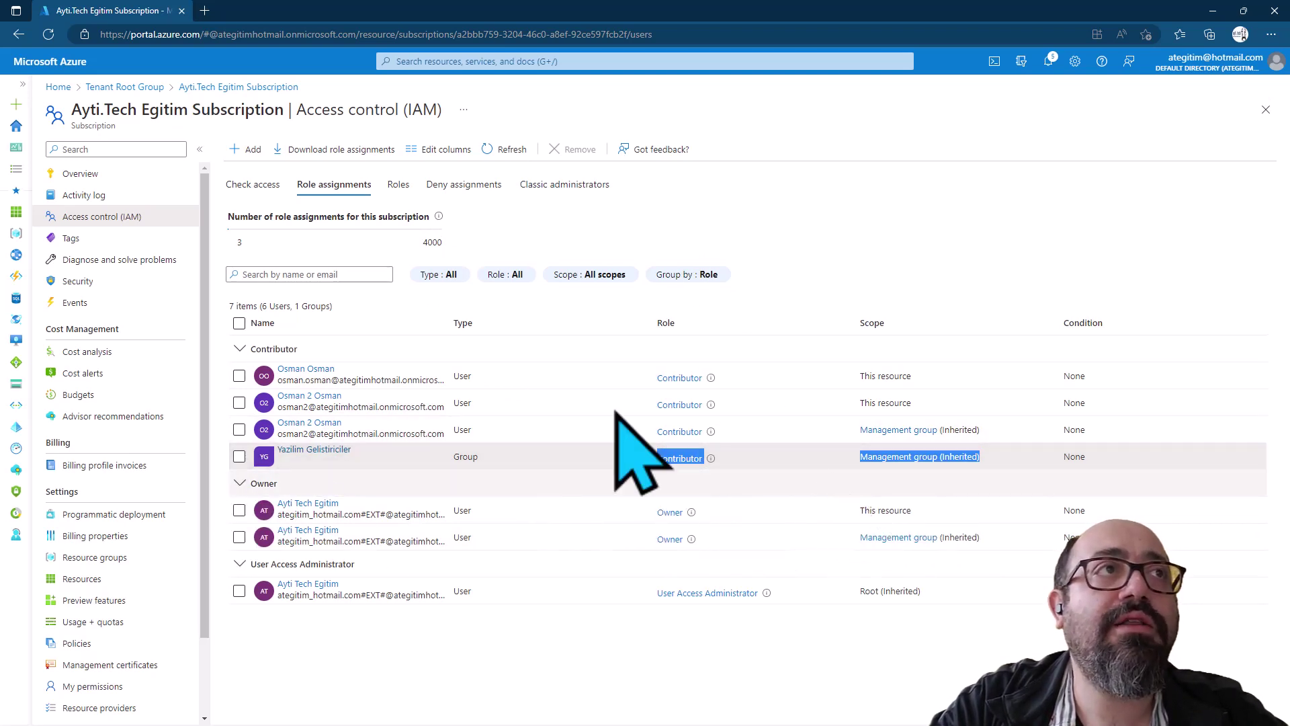
Review the policies applied to the subscription, and return to the Tenant Root Group overview
{"action": "scroll", "coordinate": [115, 461], "scroll_direction": "down", "scroll_amount": 2}
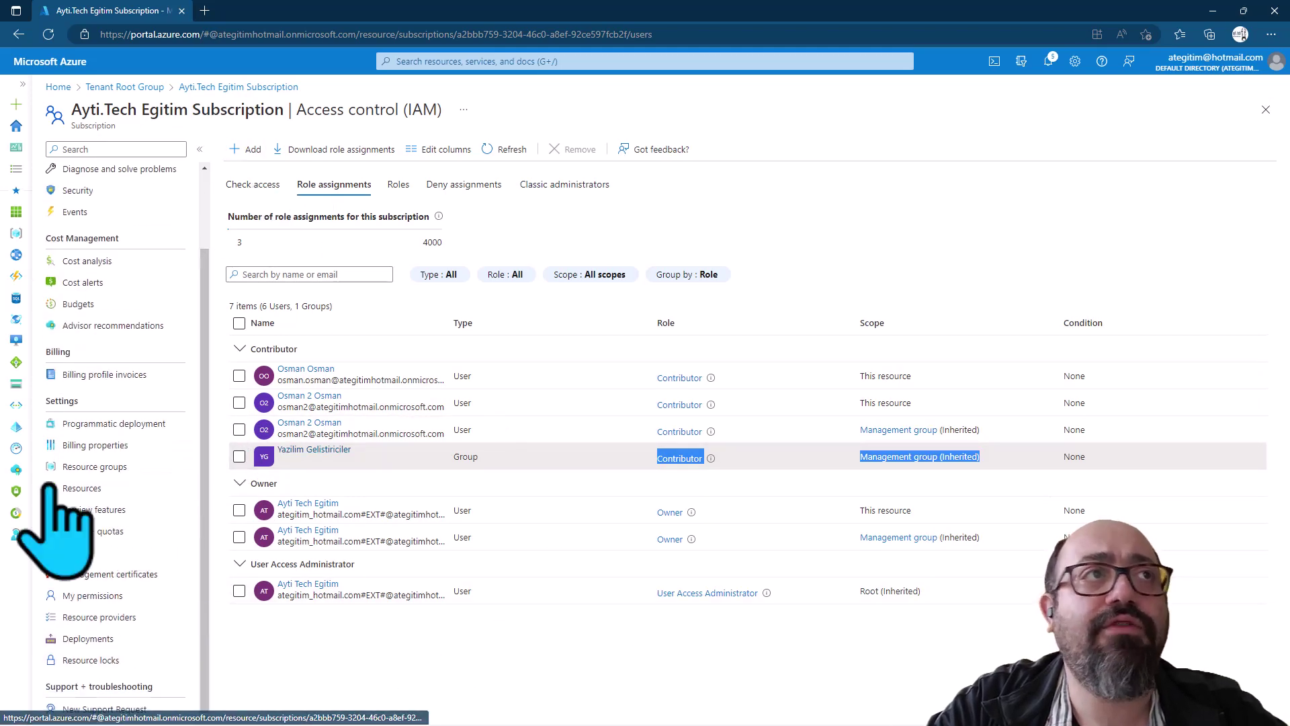
{"action": "left_click", "coordinate": [76, 553]}
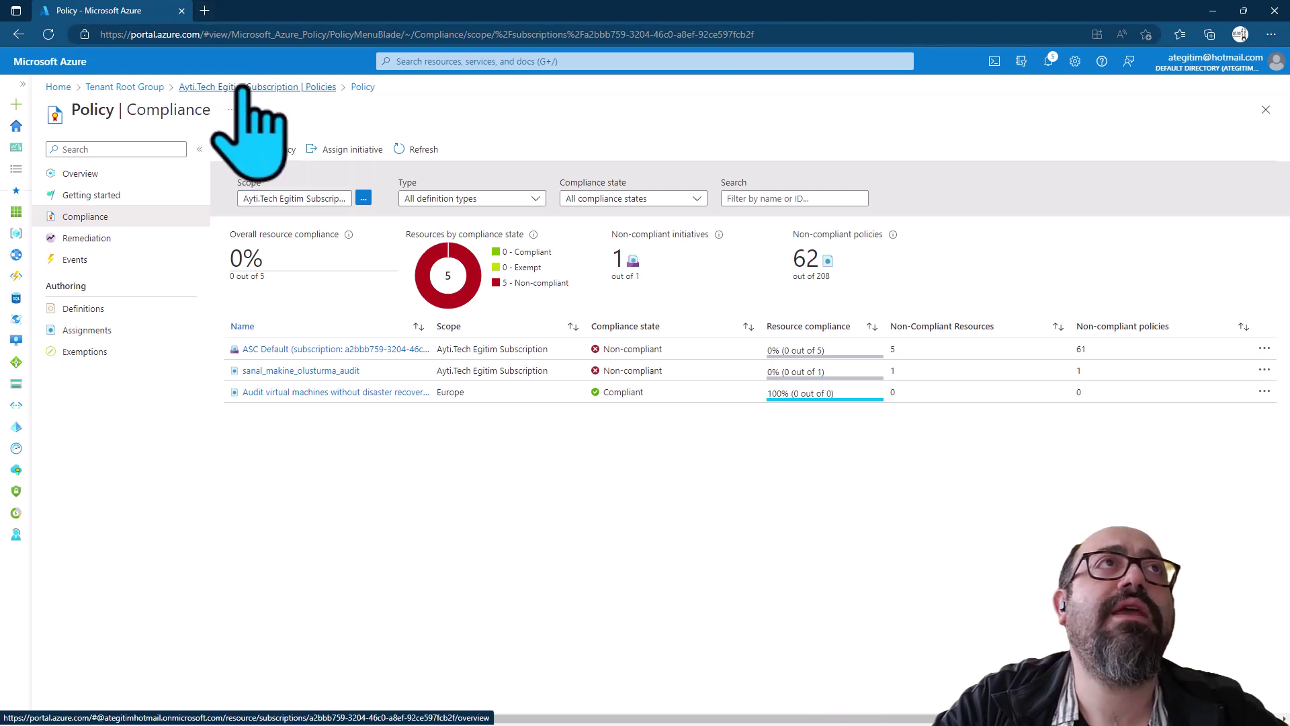
{"action": "left_click", "coordinate": [240, 87]}
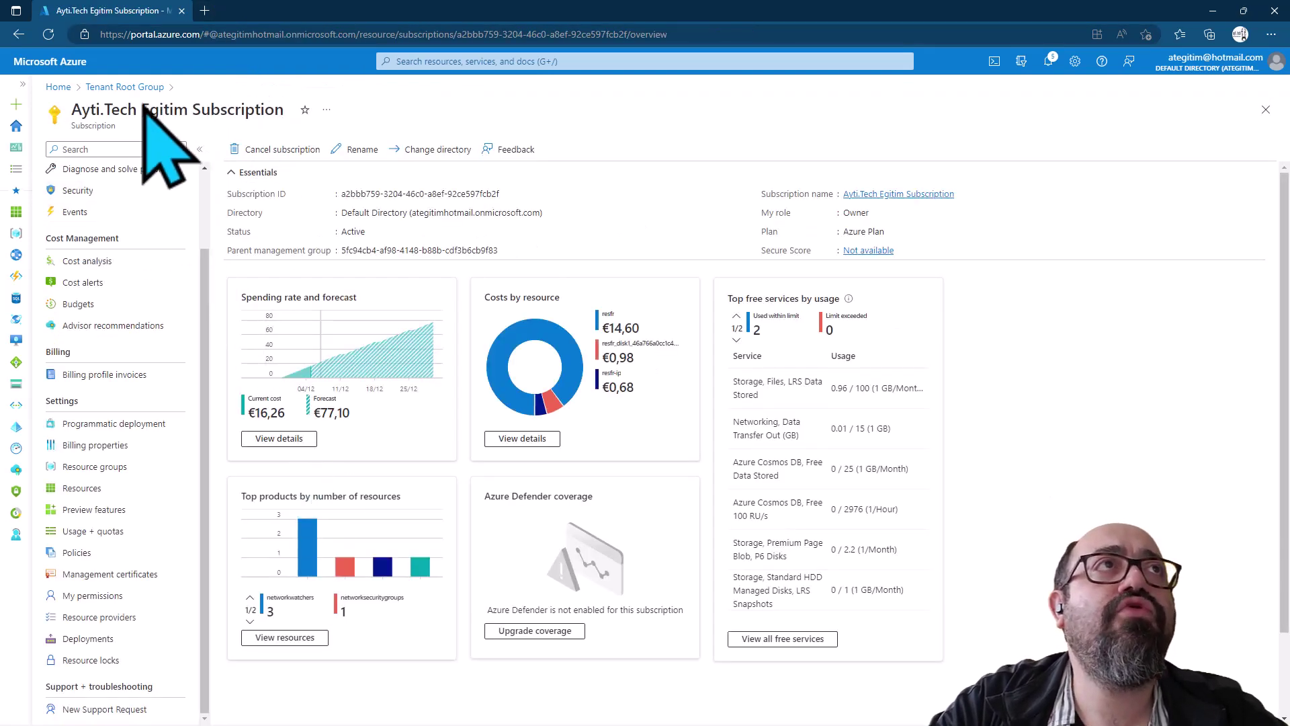
{"action": "left_click", "coordinate": [145, 87]}
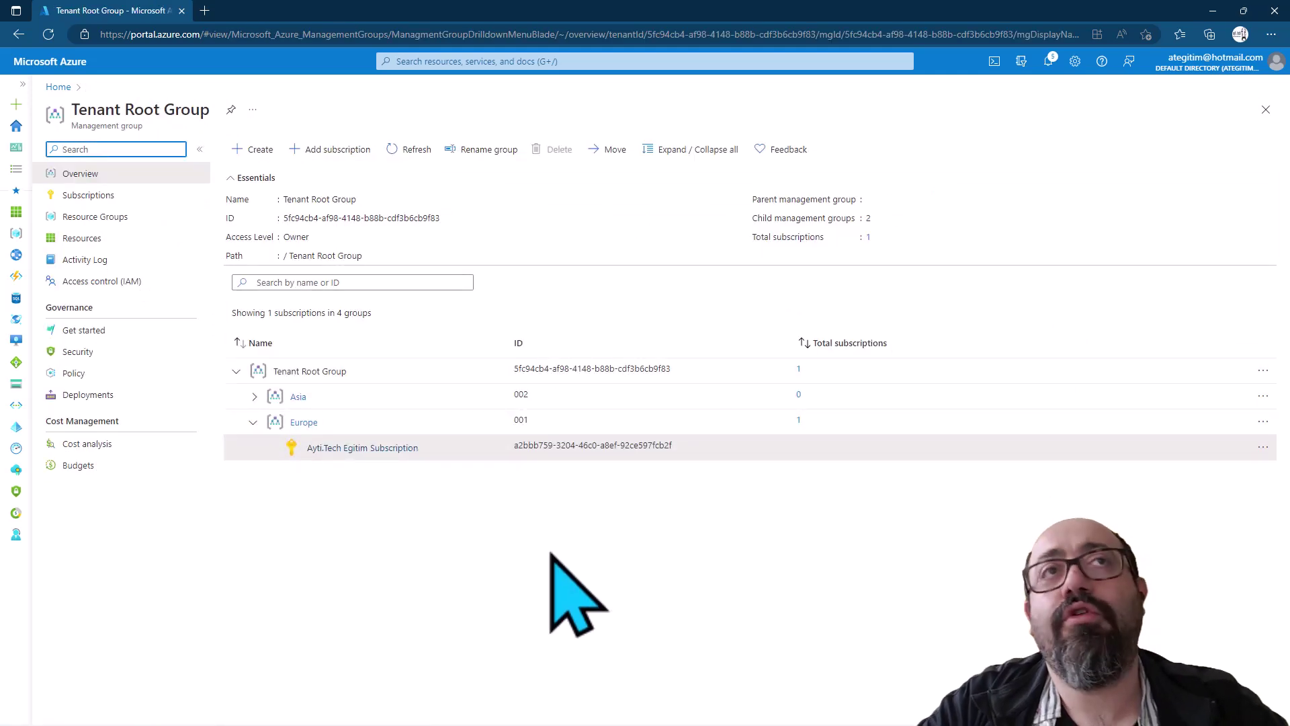